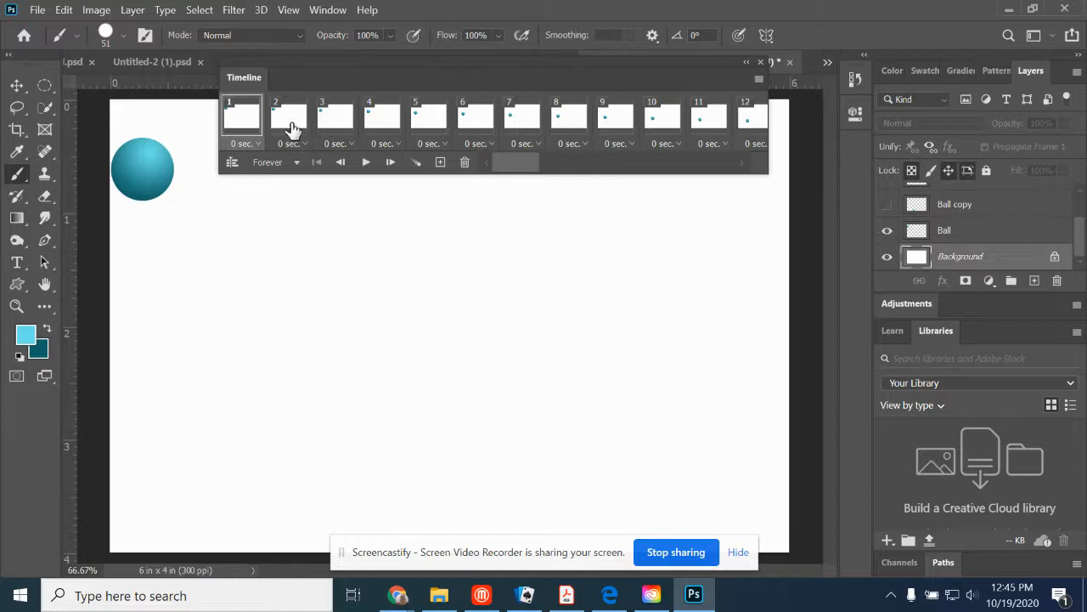
# - Preview the ball animation briefly and return to its first frame
pyautogui.click(364, 165)
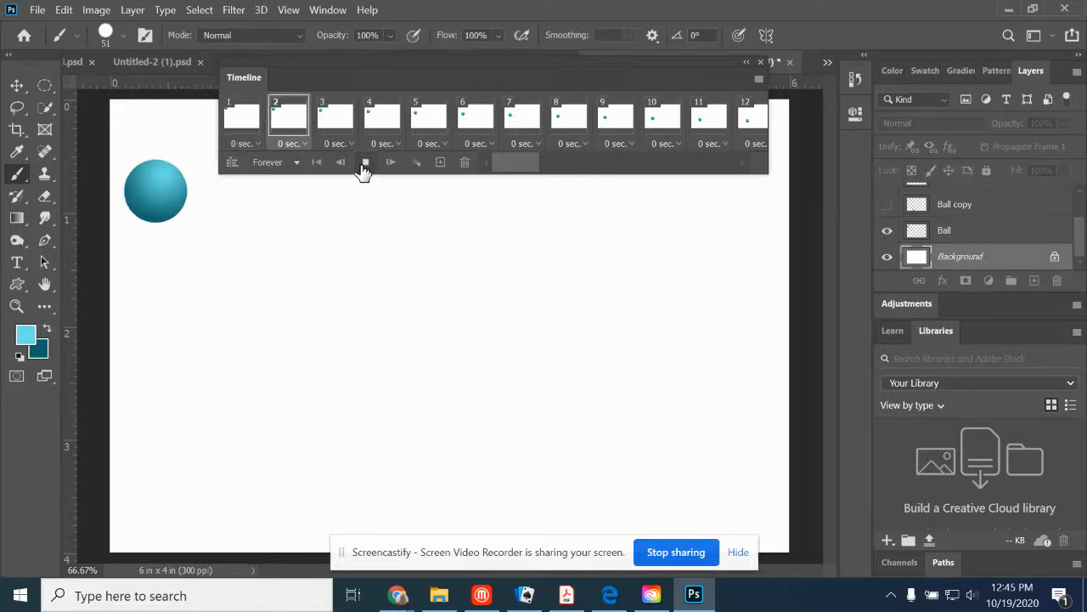
pyautogui.click(364, 164)
pyautogui.click(238, 119)
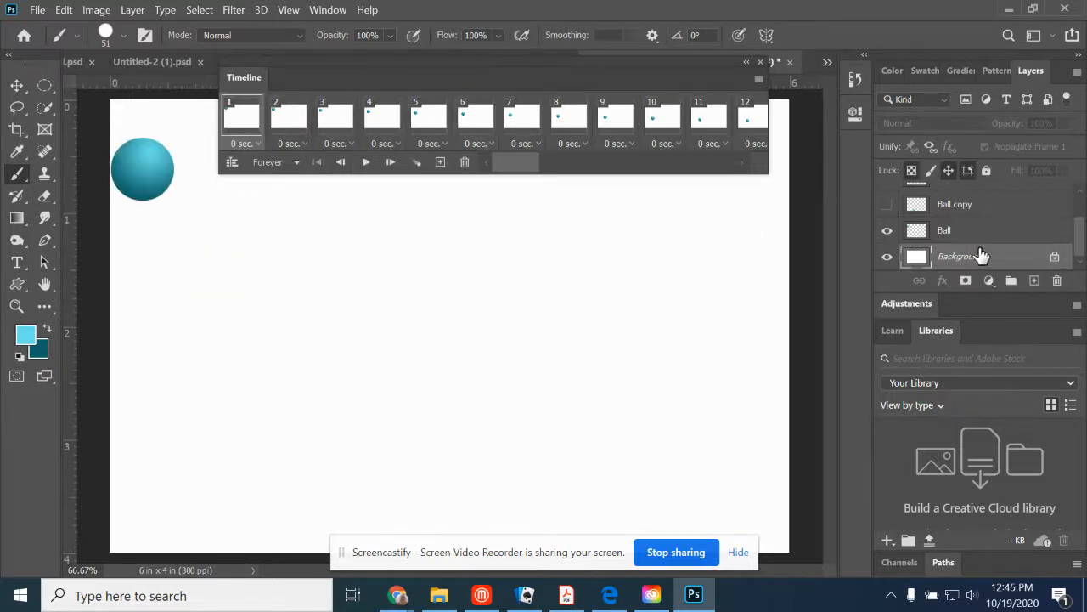
# - Add a new layer above the Background and select the upper half of the canvas with the Rectangular Marquee
pyautogui.click(1034, 281)
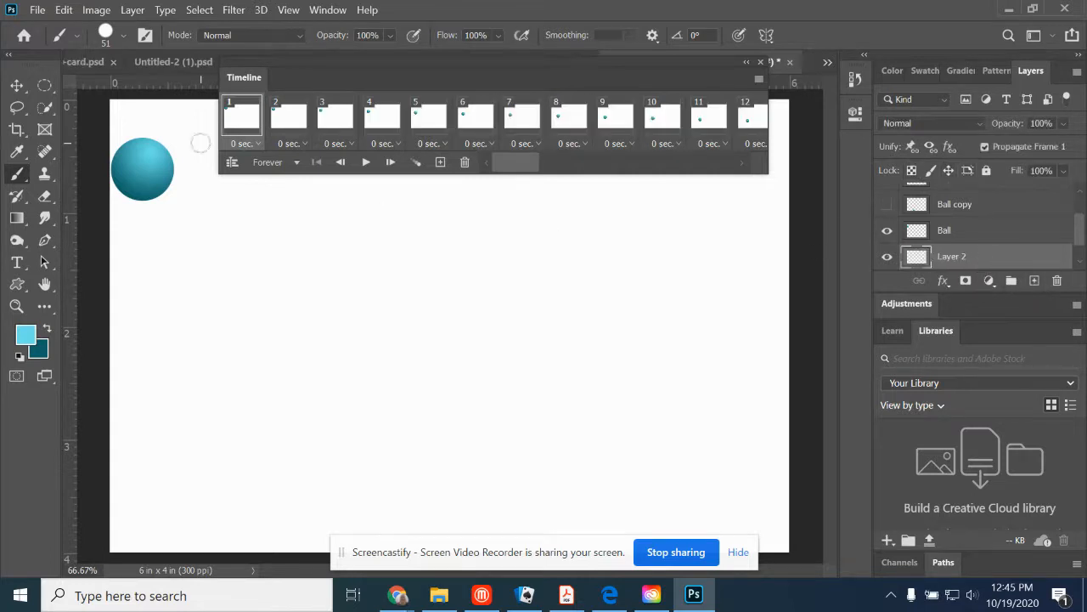
pyautogui.click(45, 90)
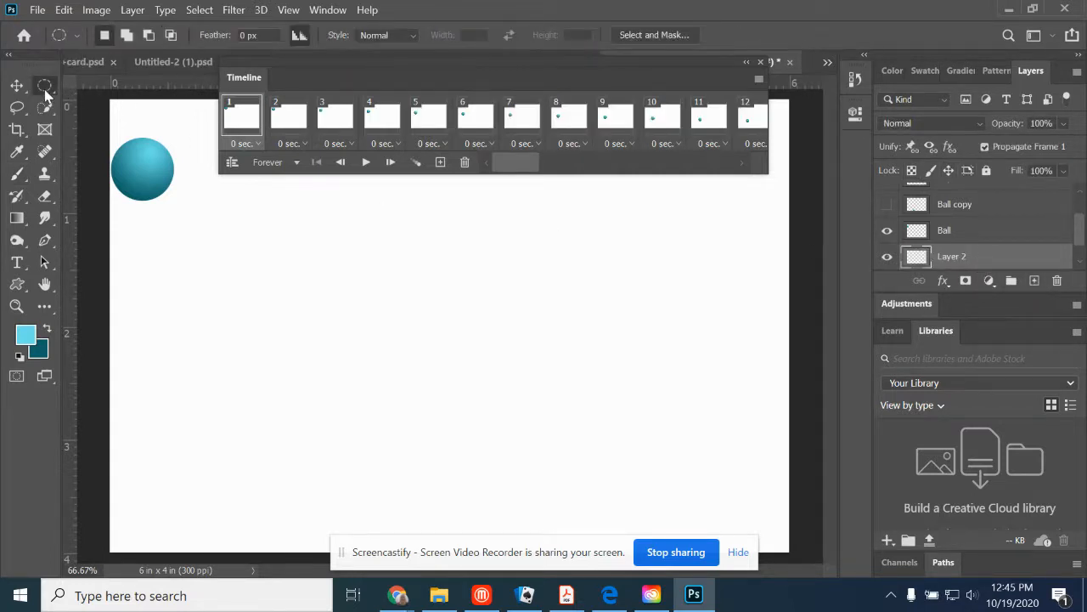
pyautogui.rightClick(45, 86)
pyautogui.click(106, 84)
pyautogui.moveTo(95, 333); pyautogui.dragTo(852, 529)
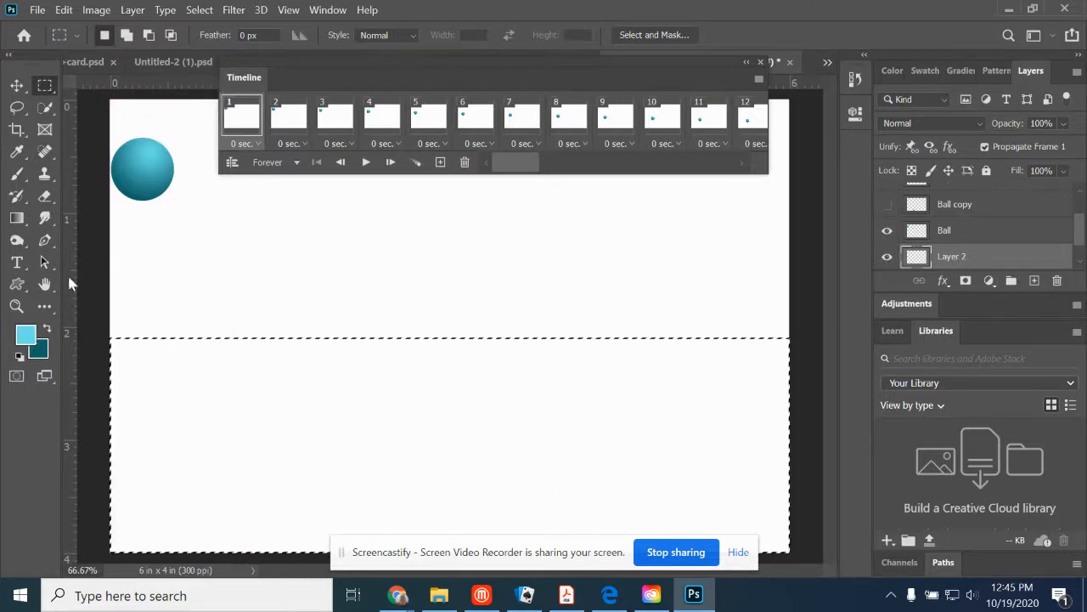
pyautogui.click(91, 111)
pyautogui.moveTo(91, 99); pyautogui.dragTo(812, 333)
# - Choose a bright blue (#305be7) and swap it into the background colour
pyautogui.click(27, 336)
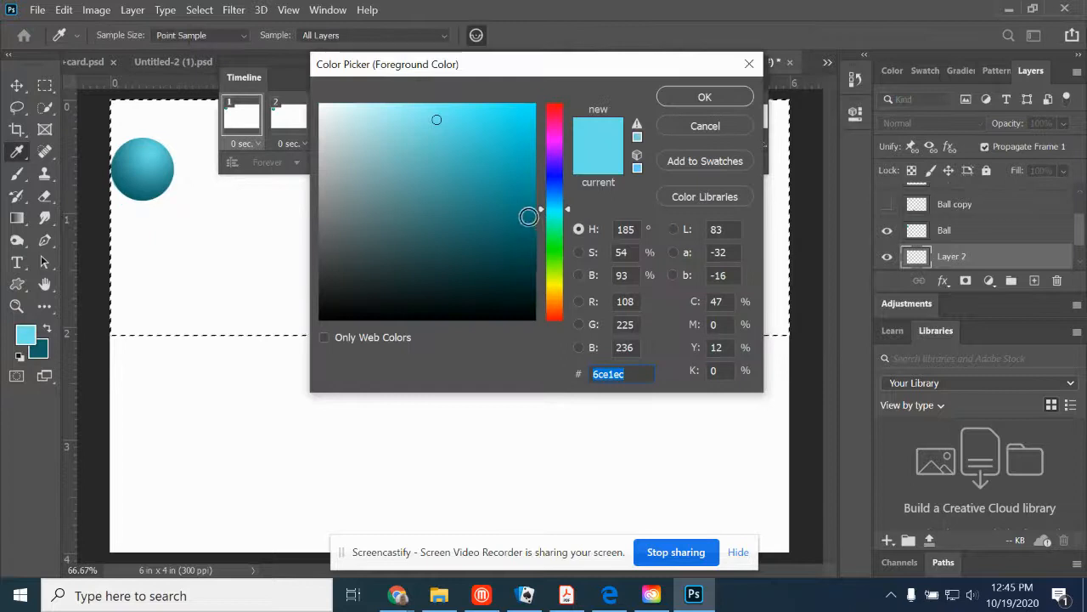
pyautogui.moveTo(554, 208); pyautogui.dragTo(559, 182)
pyautogui.click(490, 123)
pyautogui.click(679, 102)
pyautogui.click(47, 329)
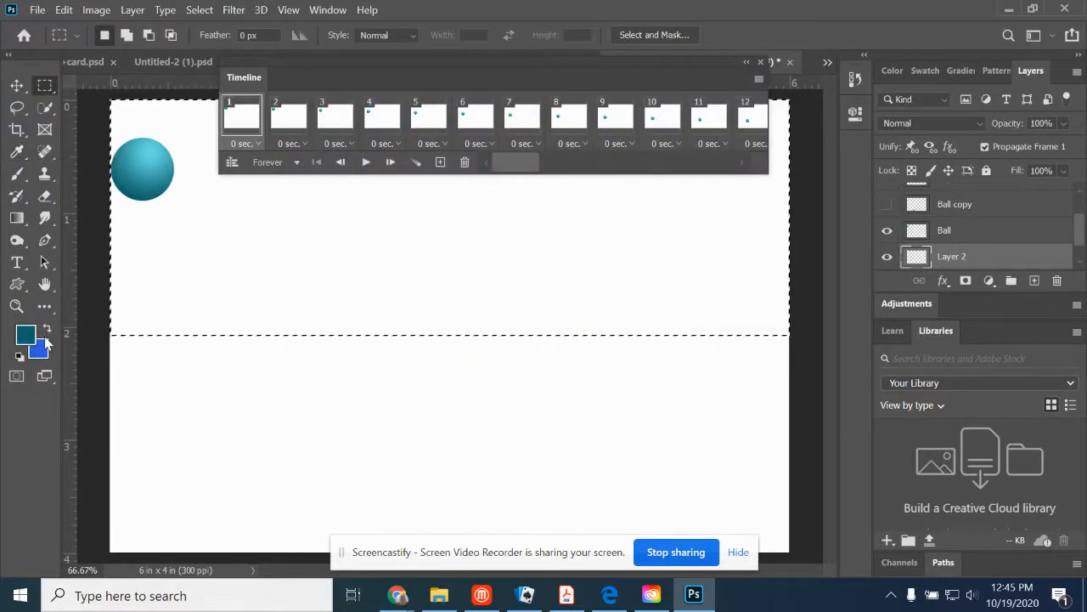
# - Set the foreground colour to dark navy (#021861) and fill the selected upper half with a navy-to-blue radial gradient from the canvas's top edge
pyautogui.click(30, 339)
pyautogui.click(37, 348)
pyautogui.moveTo(500, 226); pyautogui.dragTo(531, 238)
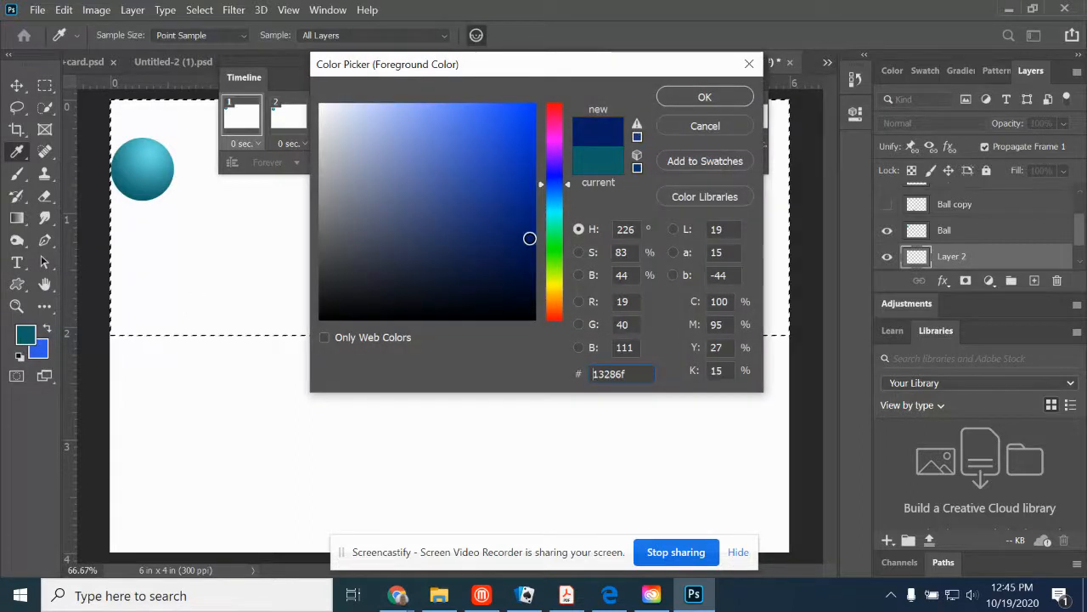
pyautogui.click(688, 100)
pyautogui.click(17, 217)
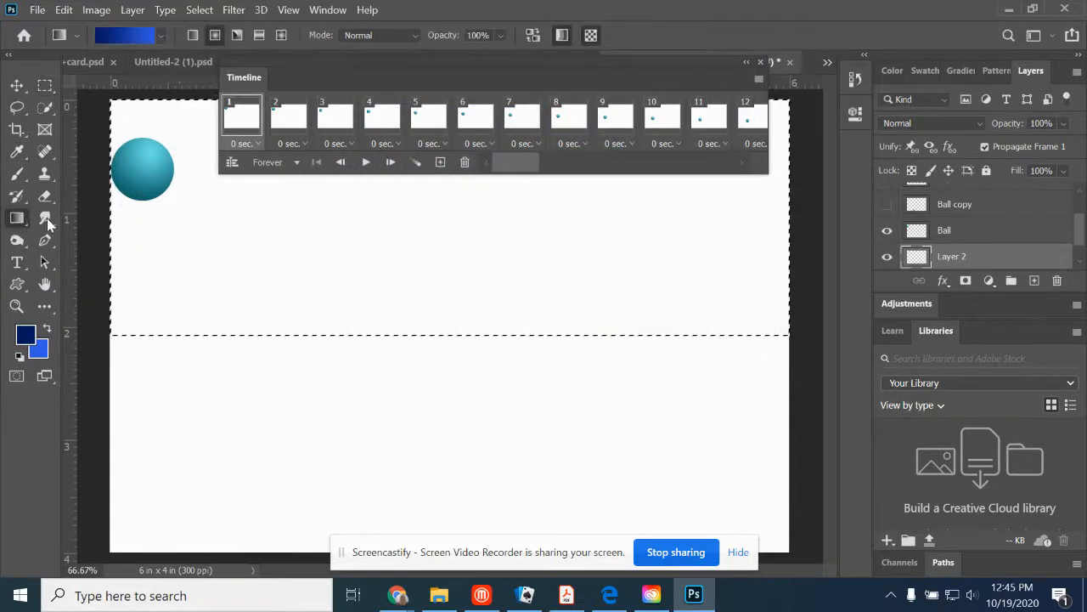
pyautogui.moveTo(185, 112); pyautogui.dragTo(178, 328)
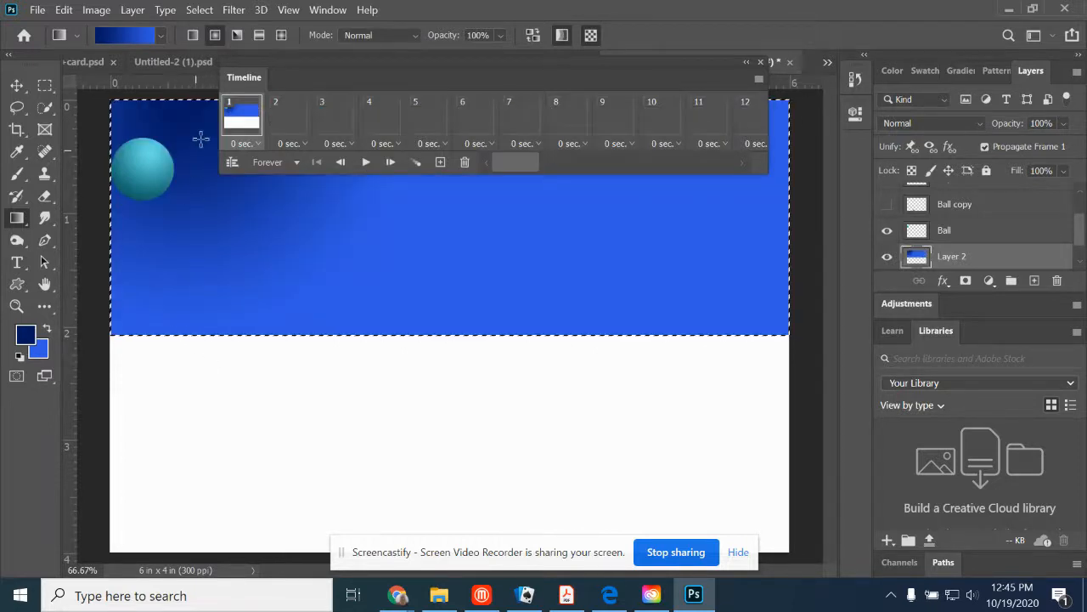
# - Select the lower half of the canvas, below the blue area, with the Rectangular Marquee
pyautogui.click(45, 85)
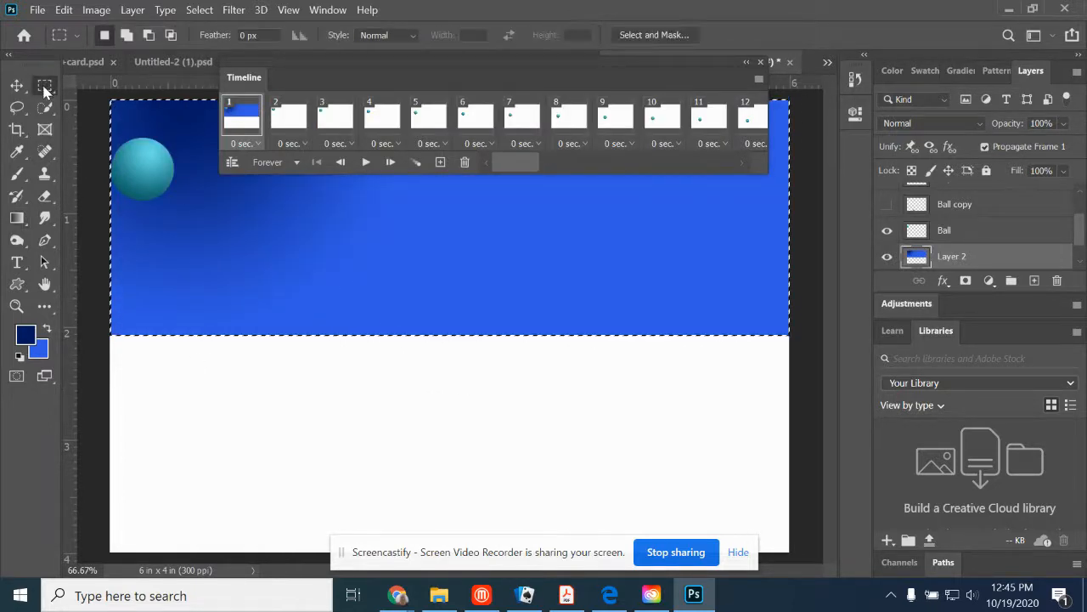
pyautogui.click(96, 338)
pyautogui.moveTo(96, 334); pyautogui.dragTo(794, 557)
# - Choose a bright green and swap it into the background colour
pyautogui.click(27, 336)
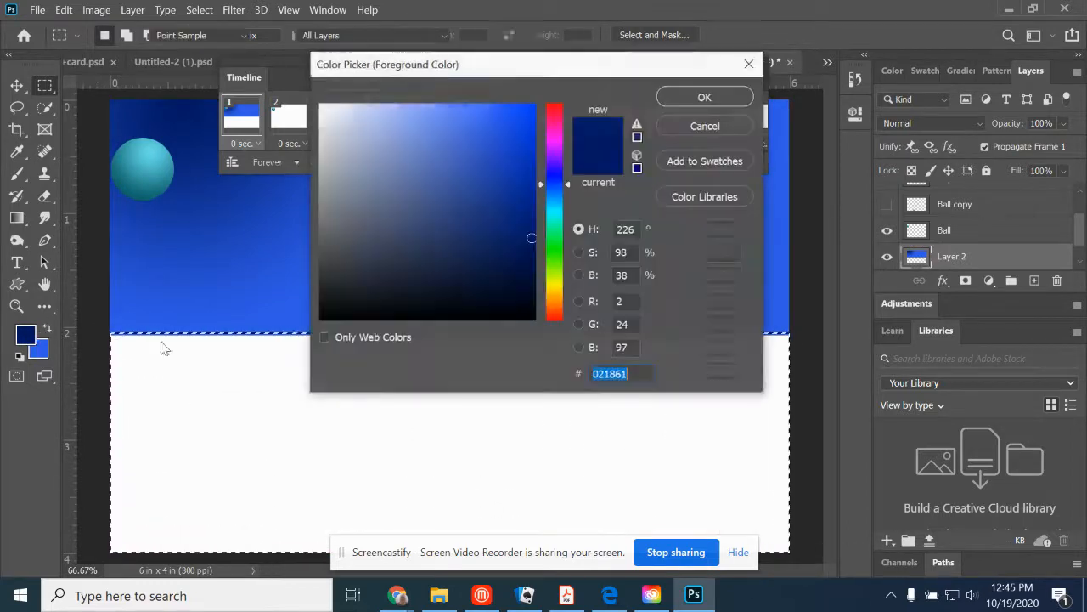
pyautogui.moveTo(559, 277); pyautogui.dragTo(561, 255)
pyautogui.moveTo(517, 198); pyautogui.dragTo(469, 105)
pyautogui.click(676, 96)
pyautogui.click(48, 329)
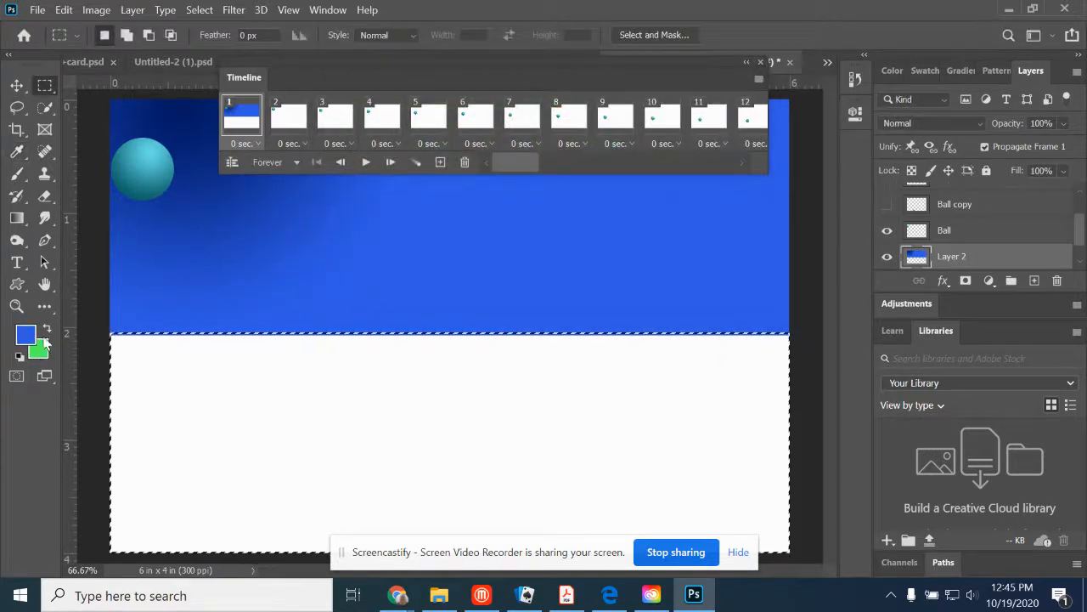
# - Set the foreground colour to a dark green
pyautogui.click(27, 333)
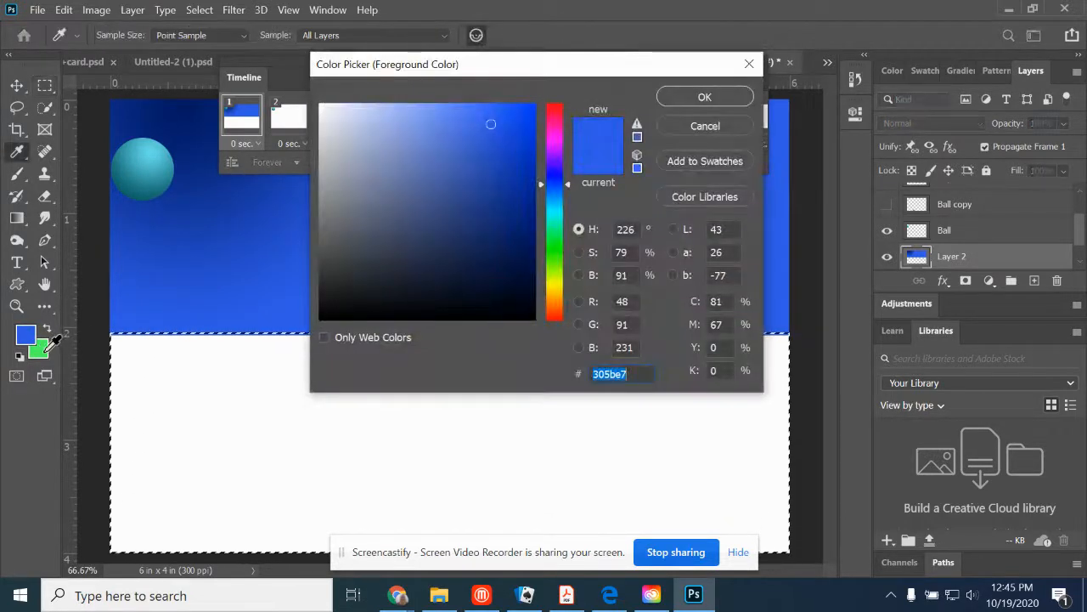
pyautogui.click(42, 350)
pyautogui.moveTo(508, 232); pyautogui.dragTo(516, 235)
pyautogui.click(687, 99)
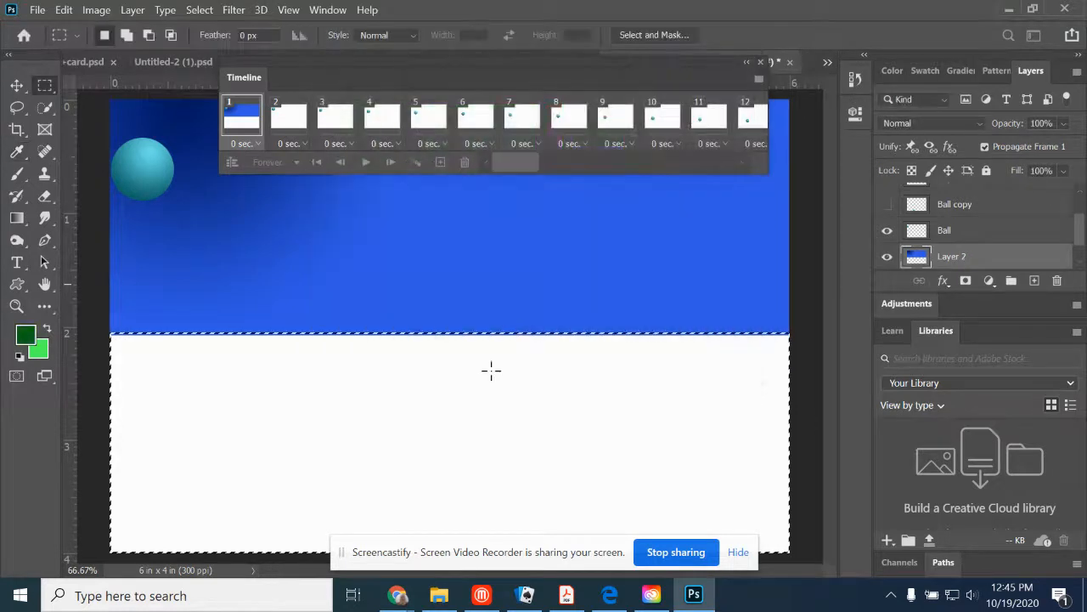
# - Fill the selected lower half with a linear gradient from dark green at the bottom edge to bright green at the horizon, and deselect
pyautogui.click(19, 220)
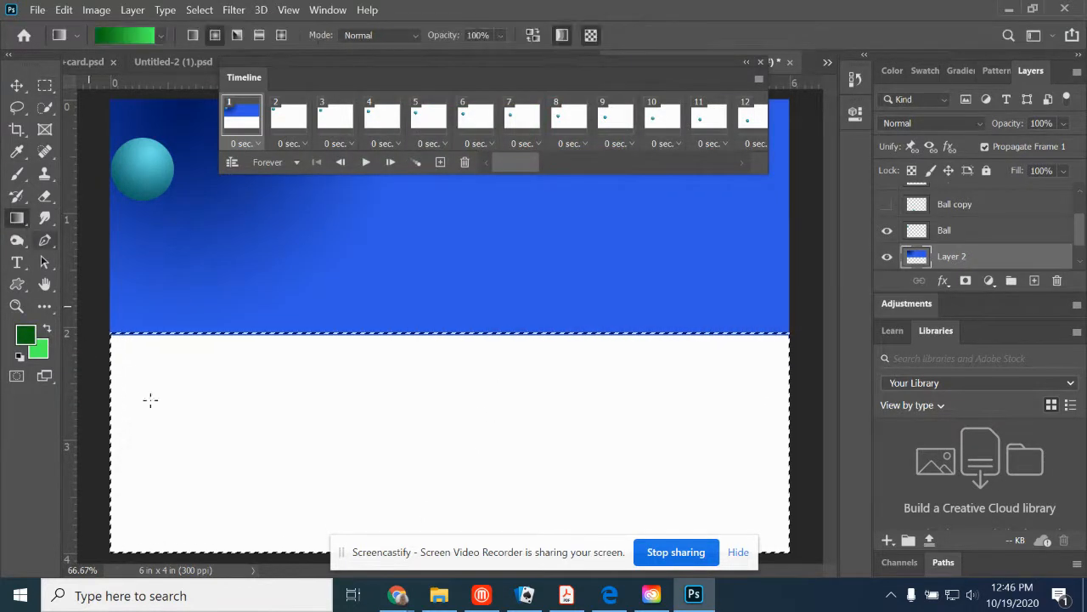
pyautogui.moveTo(242, 548); pyautogui.dragTo(243, 309)
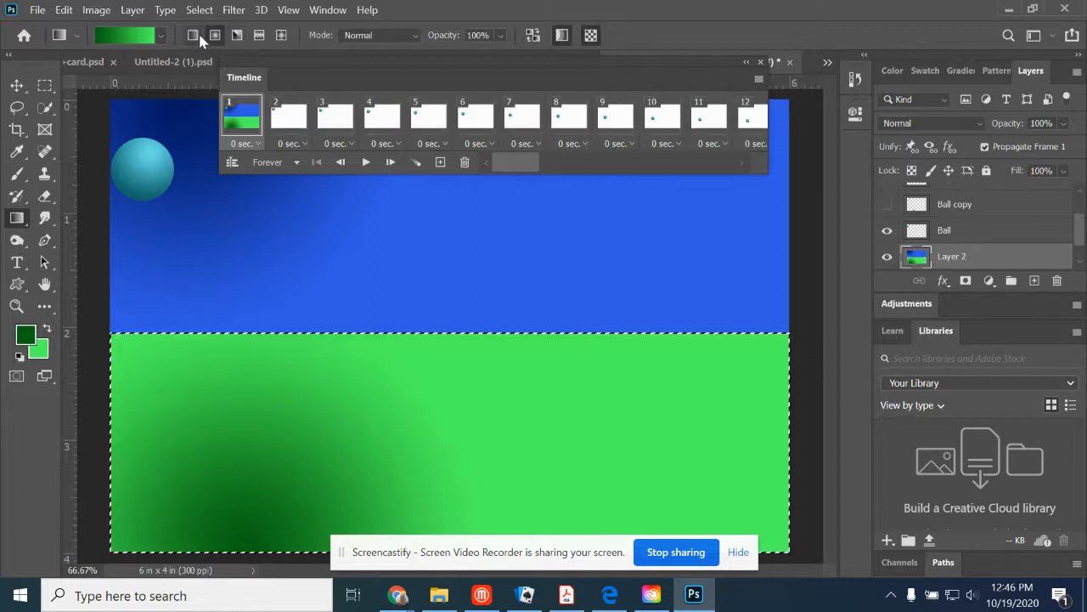
pyautogui.moveTo(270, 537); pyautogui.dragTo(270, 327)
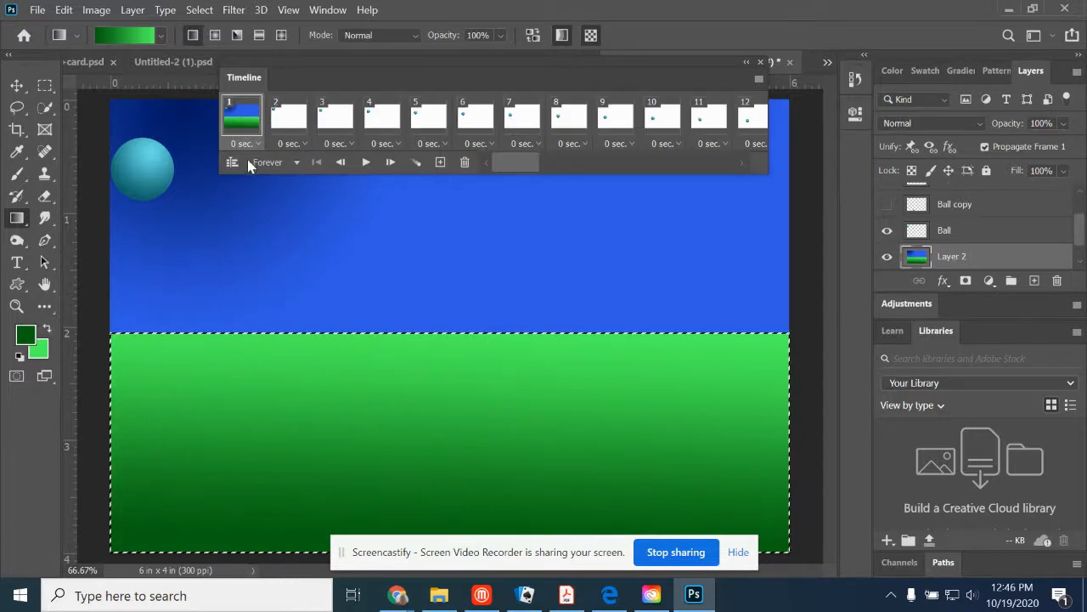
pyautogui.click(199, 9)
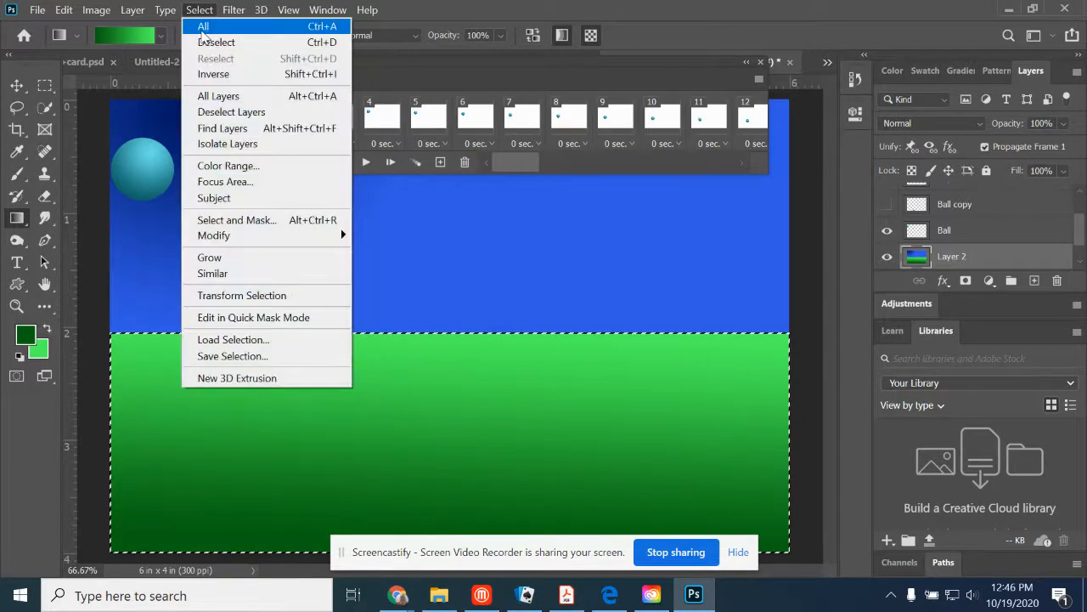
pyautogui.click(213, 40)
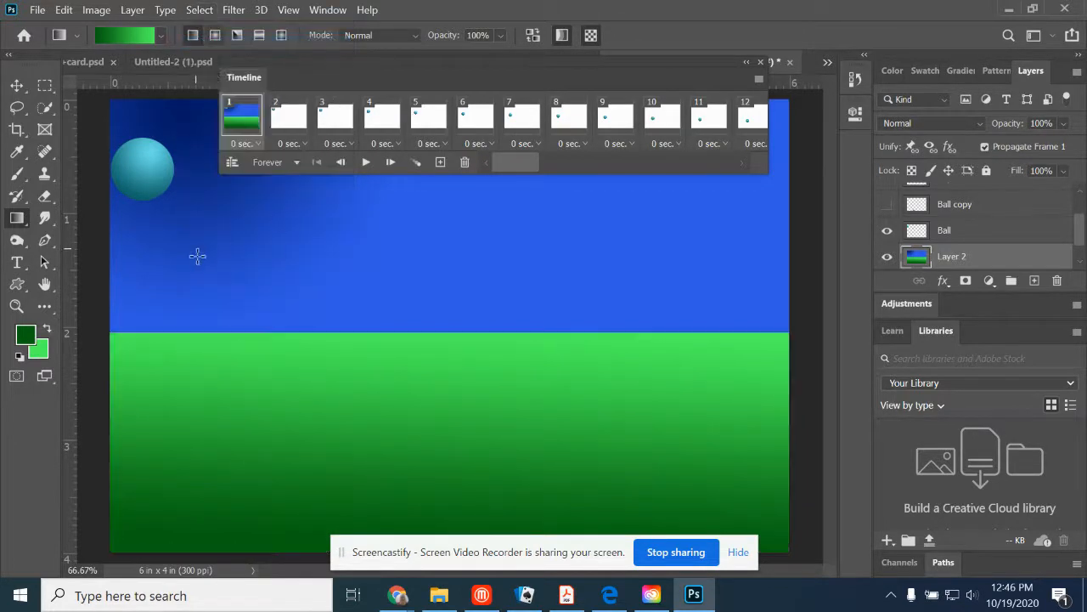
# - Select animation frames 2 through 60 and make the blue-and-green Layer 2 visible in all of them
pyautogui.click(288, 117)
pyautogui.click(287, 121)
pyautogui.moveTo(502, 163); pyautogui.dragTo(781, 158)
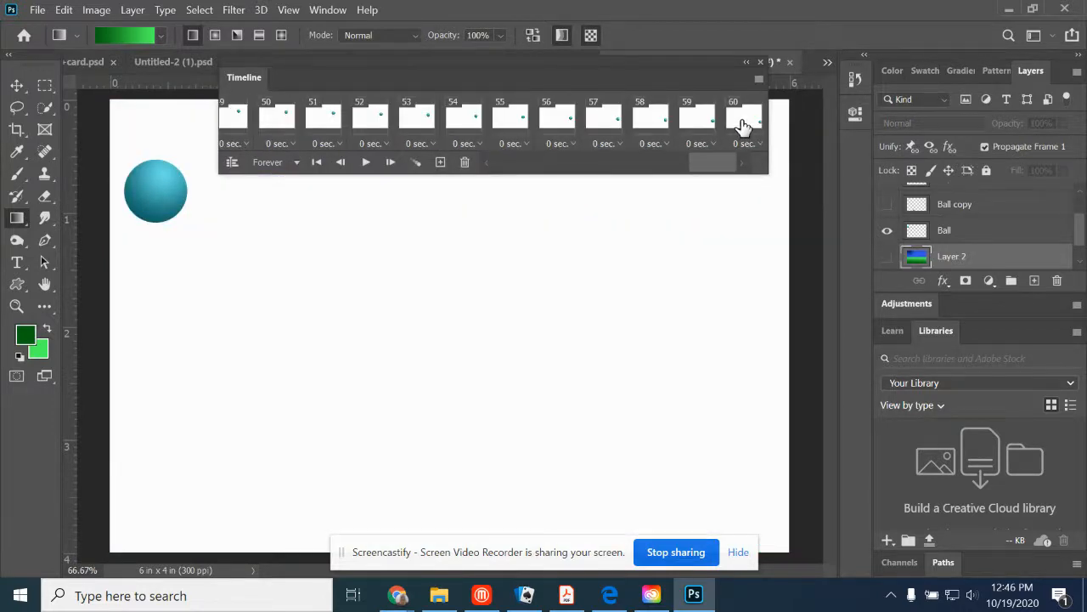
pyautogui.keyDown('shift'); pyautogui.click(745, 116); pyautogui.keyUp('shift')
pyautogui.moveTo(671, 168); pyautogui.dragTo(437, 181)
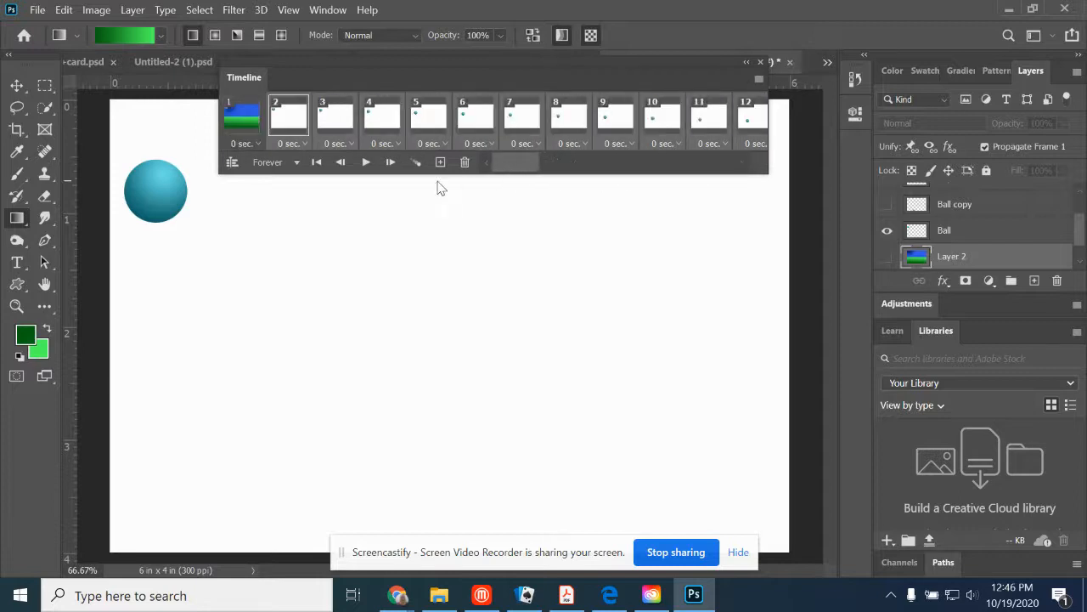
pyautogui.click(887, 258)
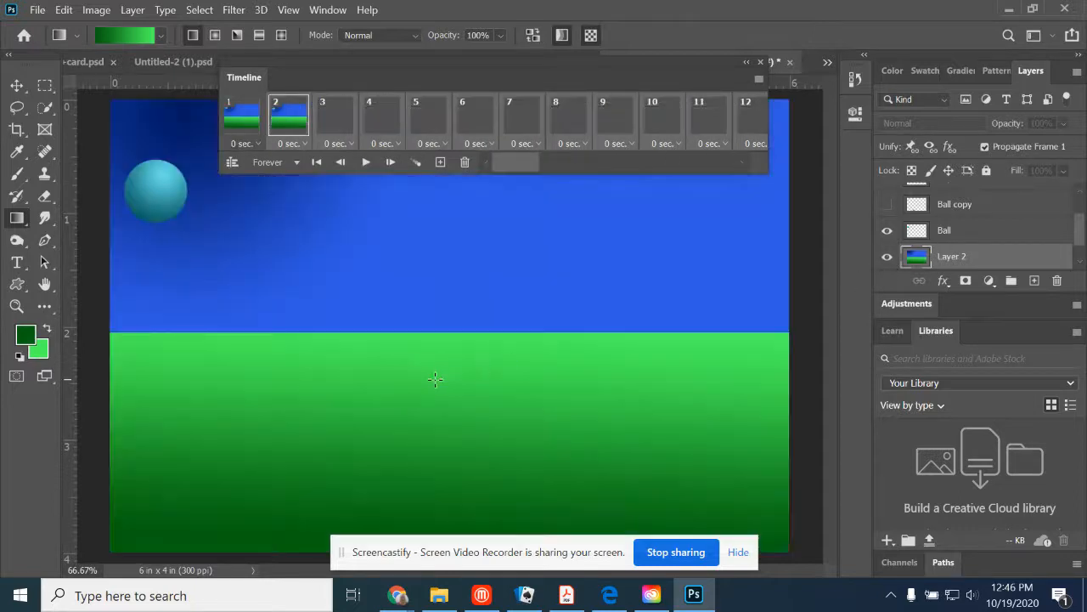
# - Examine the first eight frames one by one to check the ball's motion over the background
pyautogui.click(255, 142)
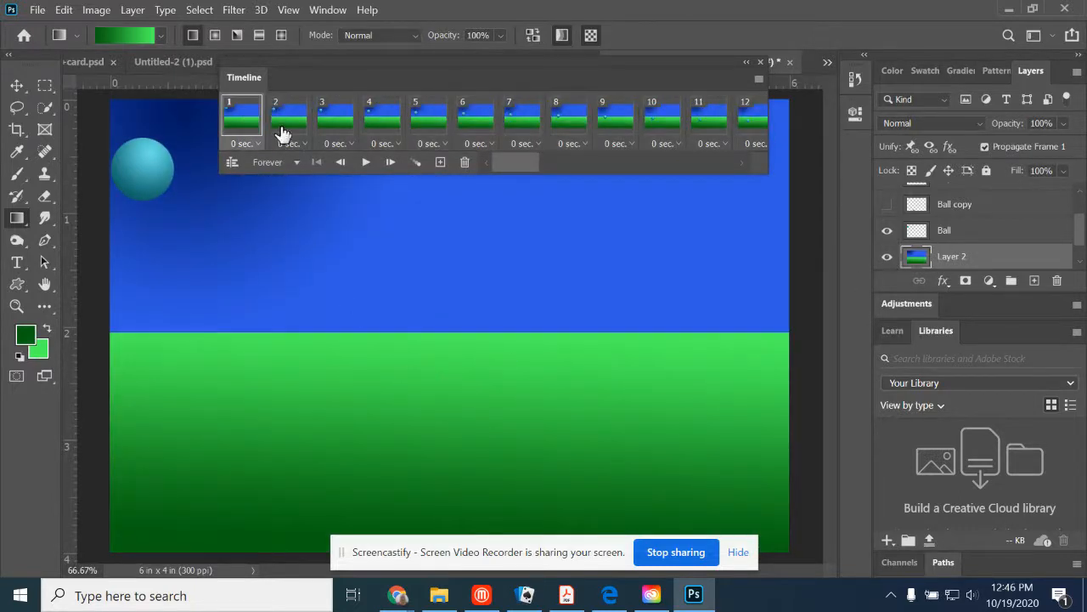
pyautogui.click(287, 129)
pyautogui.click(336, 120)
pyautogui.click(386, 119)
pyautogui.click(429, 119)
pyautogui.click(476, 117)
pyautogui.click(522, 120)
pyautogui.click(556, 127)
# - Hide the blue-and-green Layer 2 across all animation frames and return to the first frame
pyautogui.click(238, 118)
pyautogui.moveTo(549, 170); pyautogui.dragTo(744, 169)
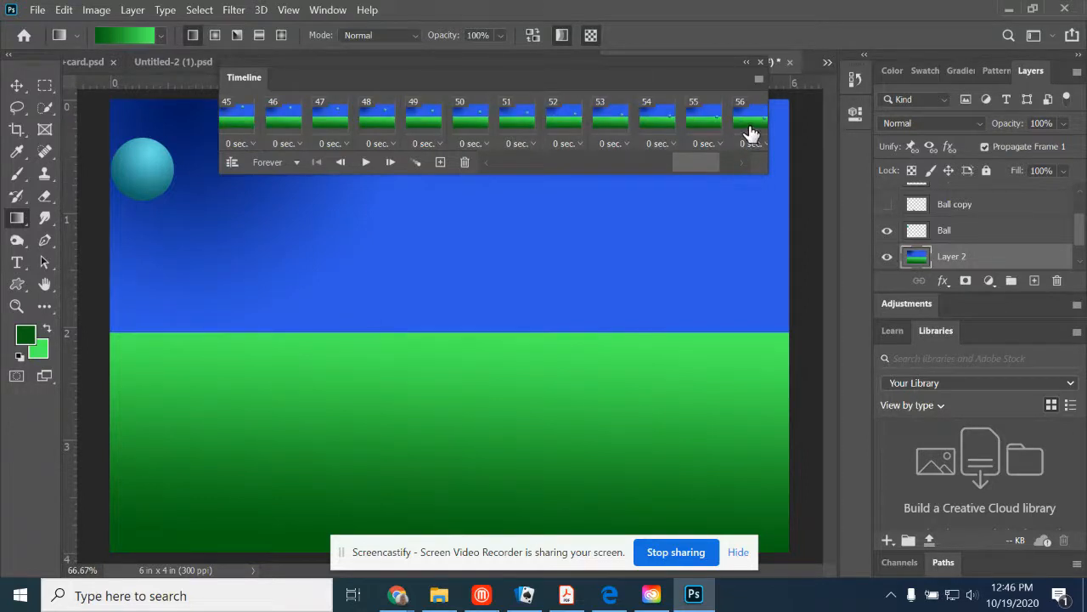
pyautogui.click(887, 255)
pyautogui.click(553, 161)
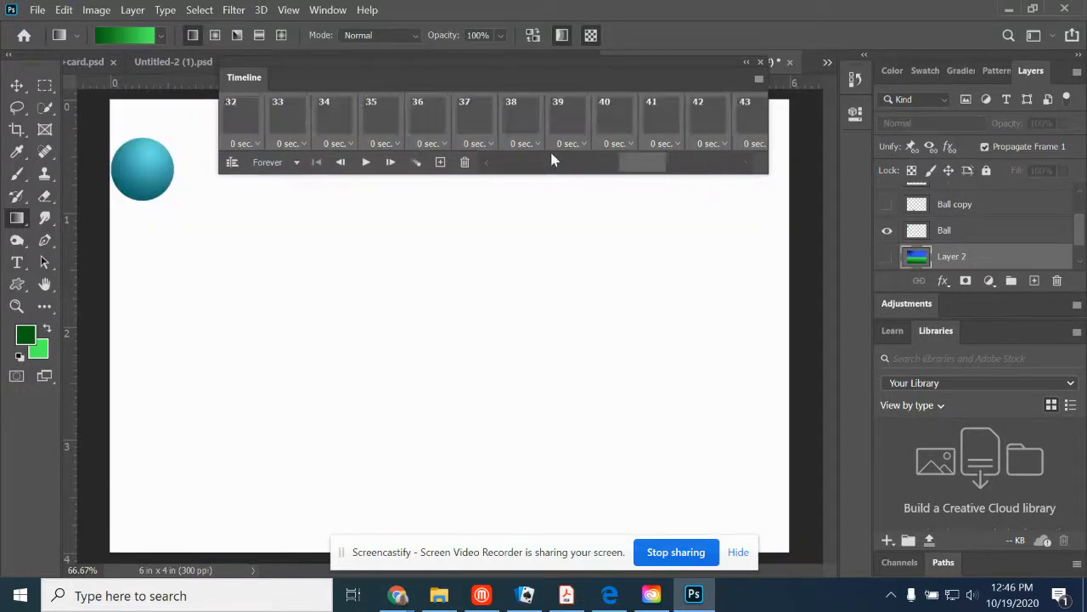
pyautogui.click(238, 127)
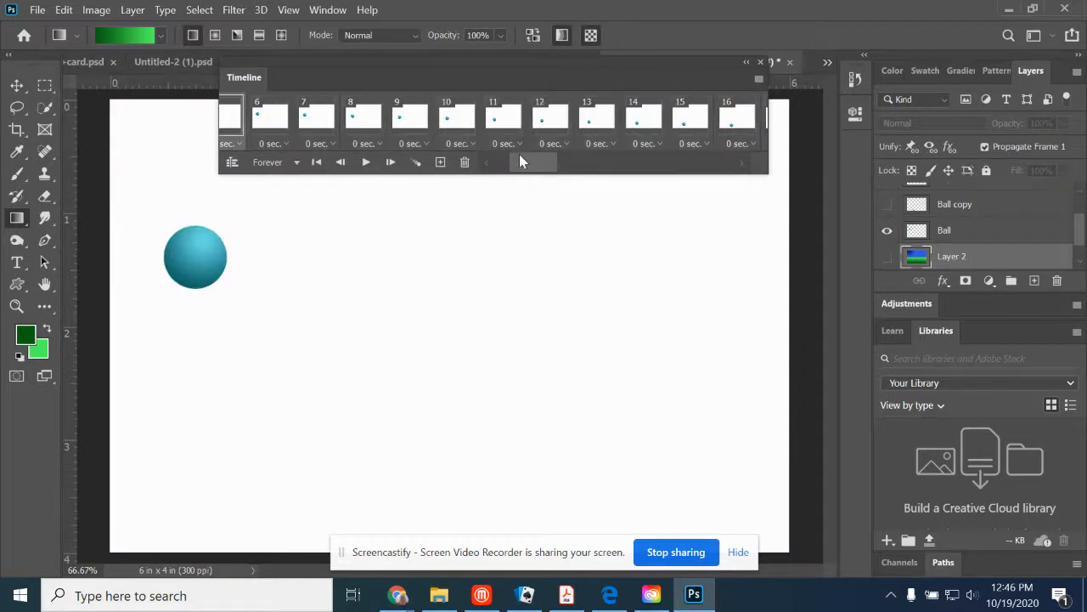
pyautogui.moveTo(517, 160); pyautogui.dragTo(495, 166)
pyautogui.click(238, 119)
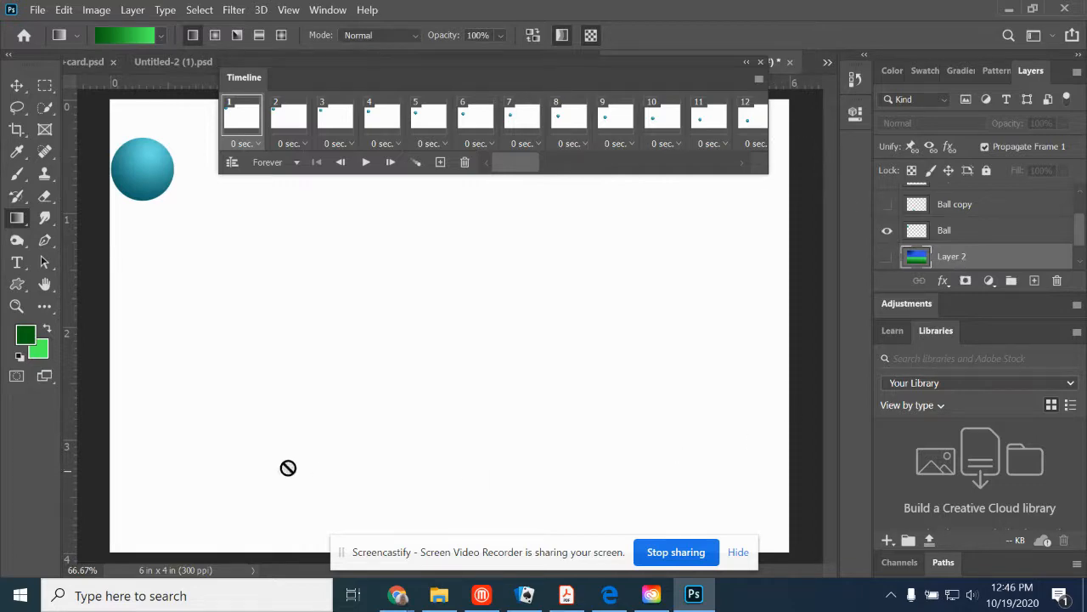
pyautogui.click(40, 14)
pyautogui.click(55, 41)
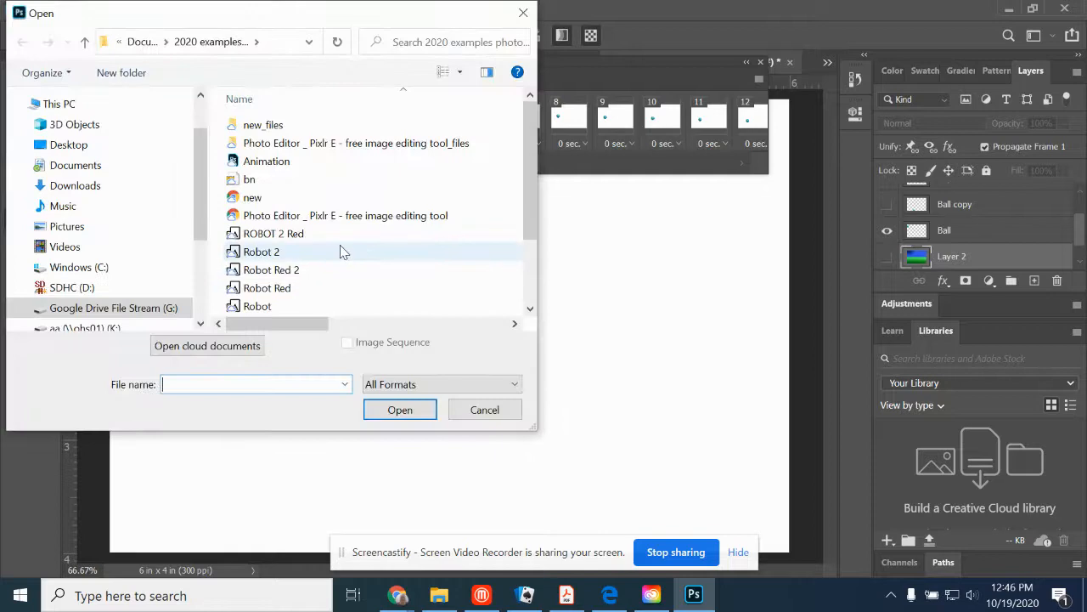
pyautogui.click(510, 414)
# - Create a new 15 x 4 inch document at 300 pixels/inch
pyautogui.click(38, 9)
pyautogui.click(51, 26)
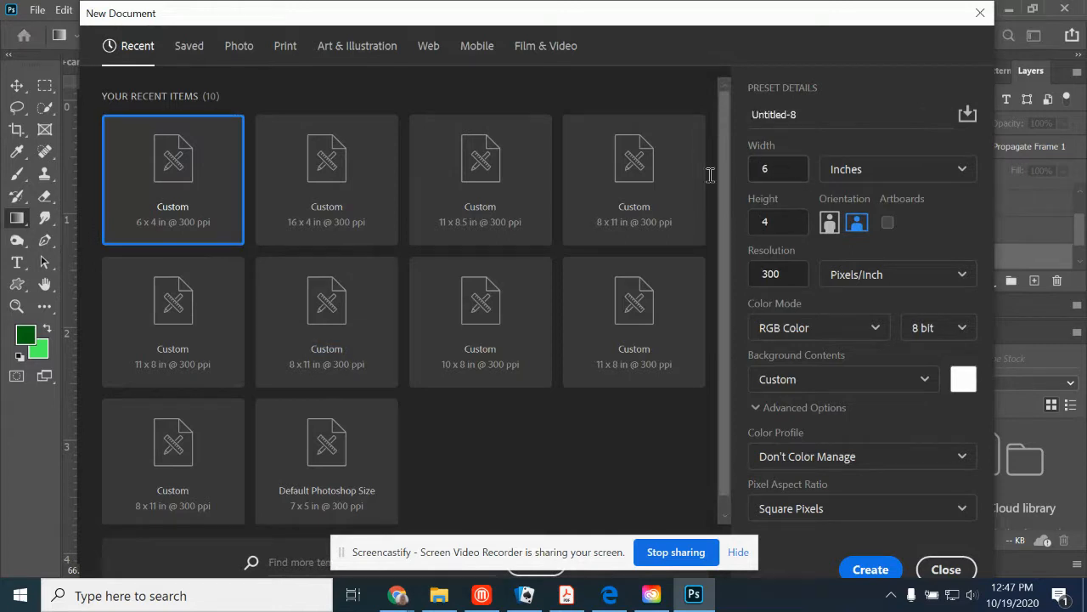
pyautogui.click(775, 169)
pyautogui.write('15')
pyautogui.click(871, 569)
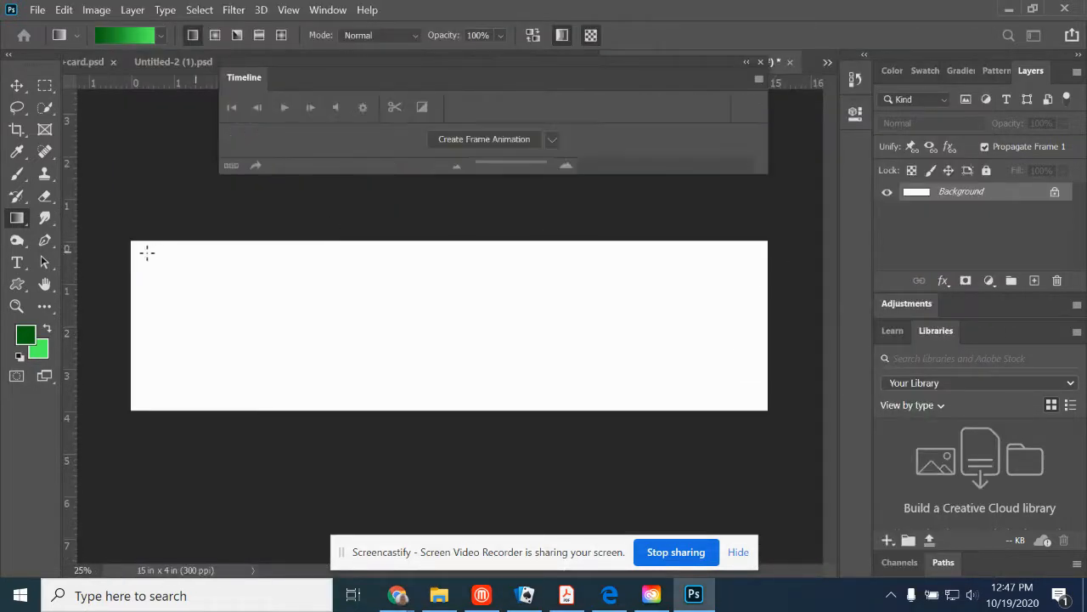
# - On a new layer, select the canvas's lower half and fill it with a linear gradient from dark green at the bottom to bright green
pyautogui.click(1034, 281)
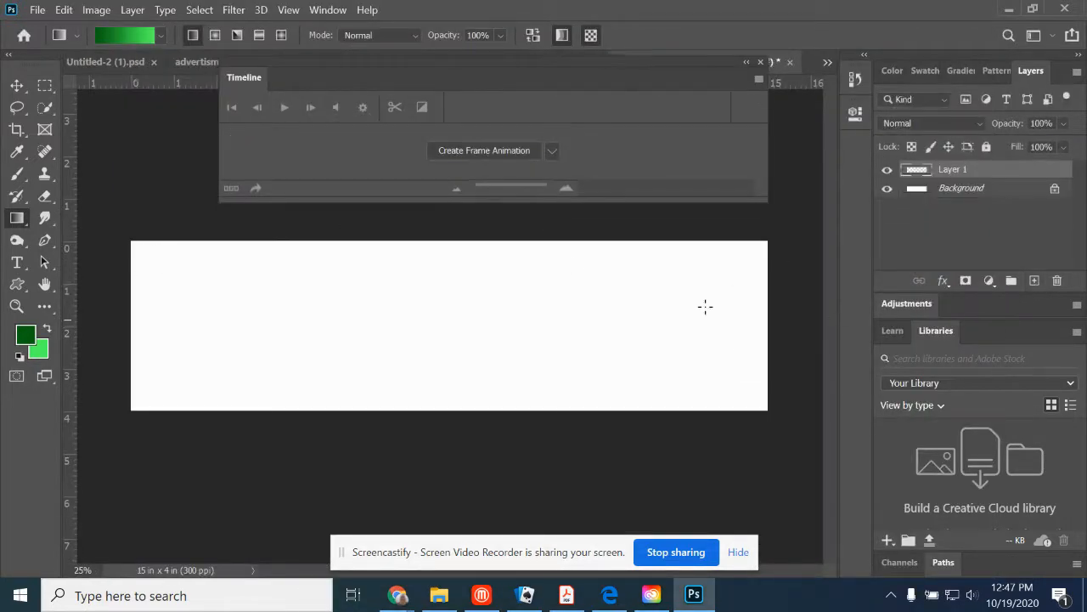
pyautogui.click(45, 85)
pyautogui.moveTo(121, 331); pyautogui.dragTo(821, 466)
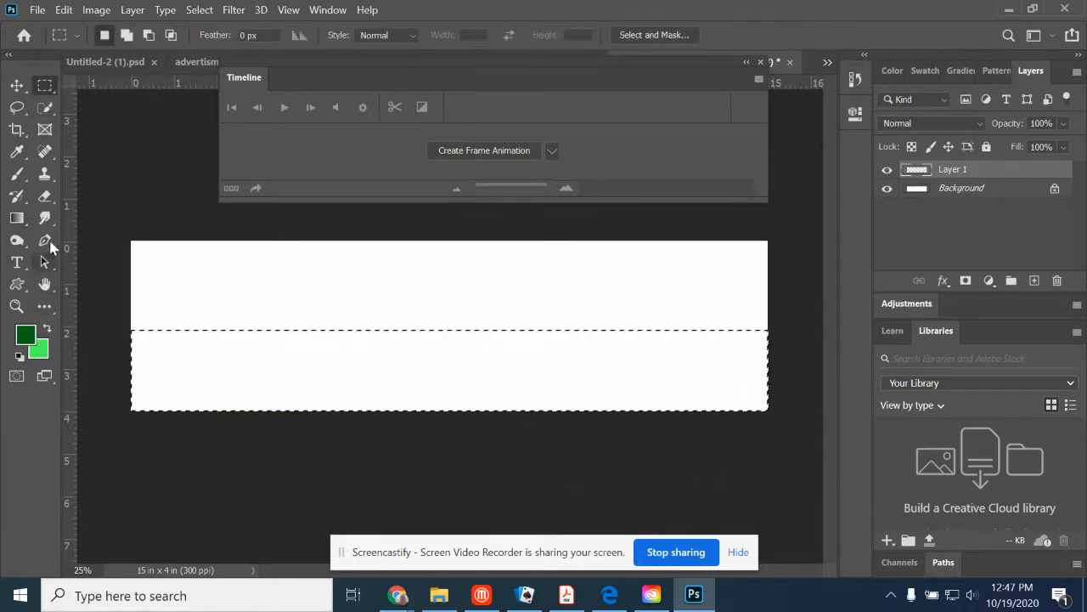
pyautogui.click(17, 218)
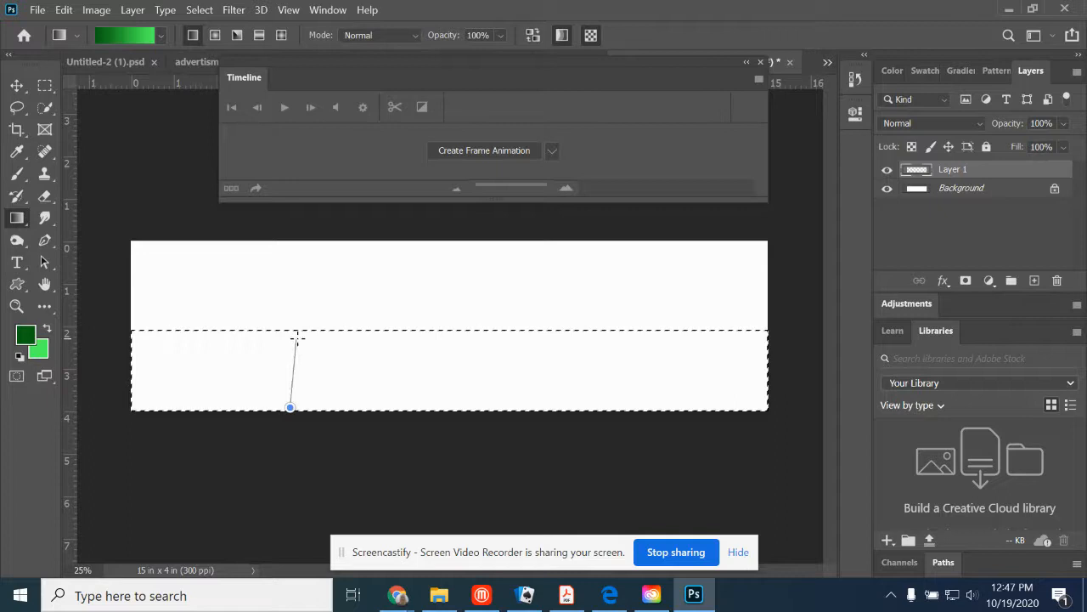
pyautogui.moveTo(291, 337); pyautogui.dragTo(290, 336)
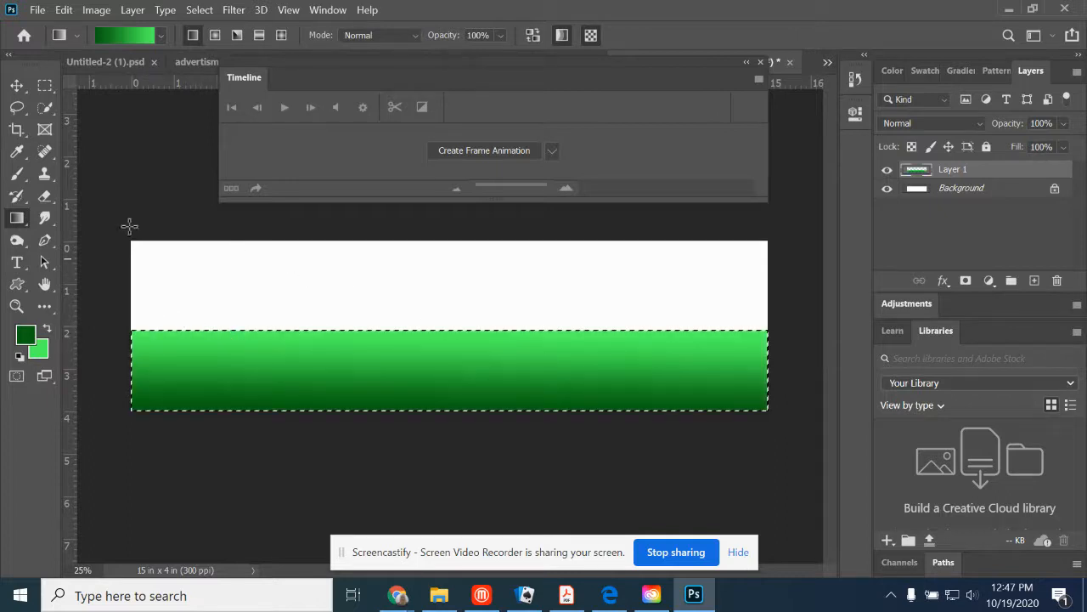
# - Select the white upper half of the canvas and set the foreground color to bright blue 4185ea
pyautogui.click(45, 85)
pyautogui.moveTo(130, 240); pyautogui.dragTo(790, 331)
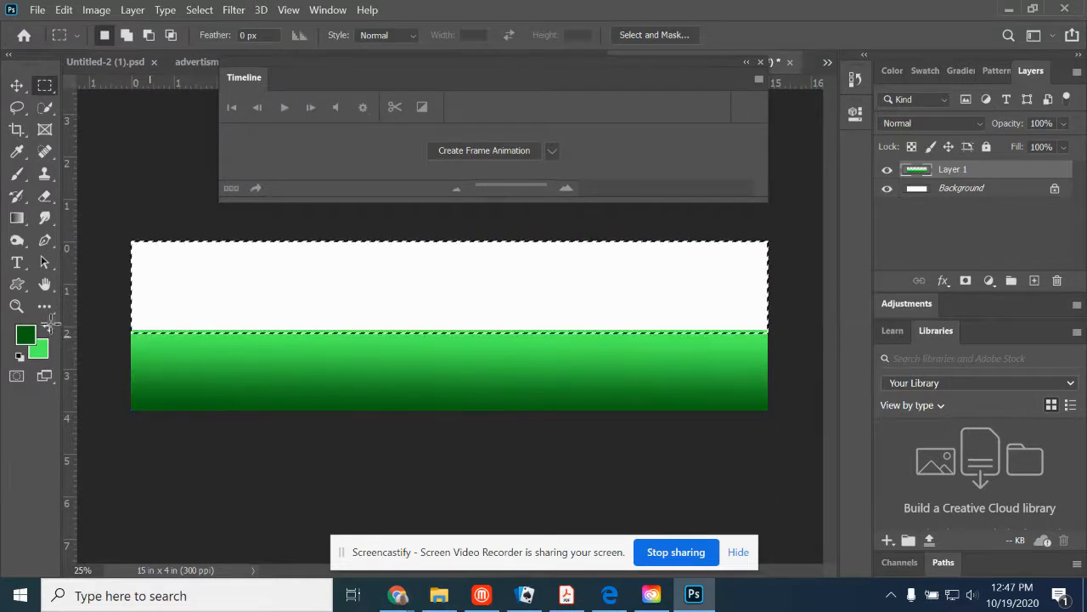
pyautogui.click(31, 340)
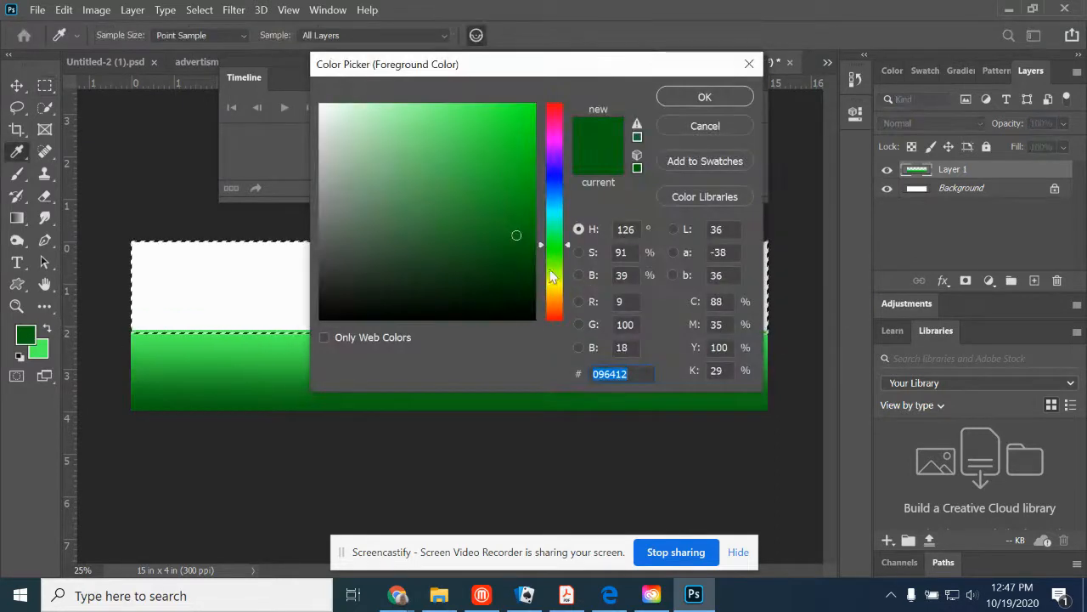
pyautogui.click(556, 219)
pyautogui.moveTo(556, 219); pyautogui.dragTo(553, 210)
pyautogui.moveTo(510, 156); pyautogui.dragTo(474, 195)
pyautogui.moveTo(554, 211); pyautogui.dragTo(554, 190)
pyautogui.click(476, 122)
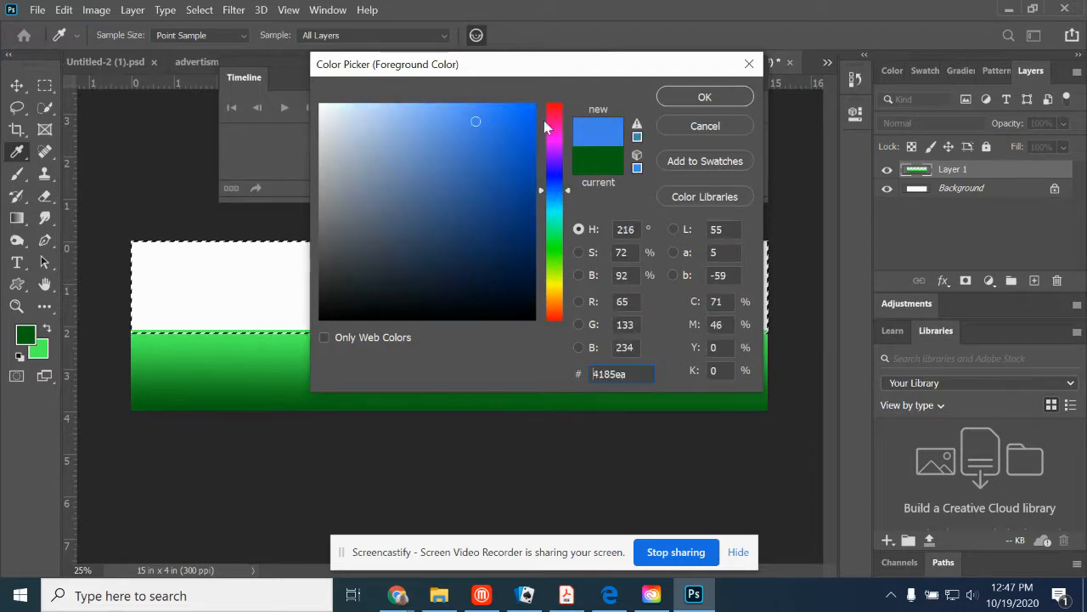
pyautogui.click(704, 97)
# - Set the background color to dark blue and fill the selected sky with a linear gradient from bright blue at the horizon to dark blue
pyautogui.click(38, 349)
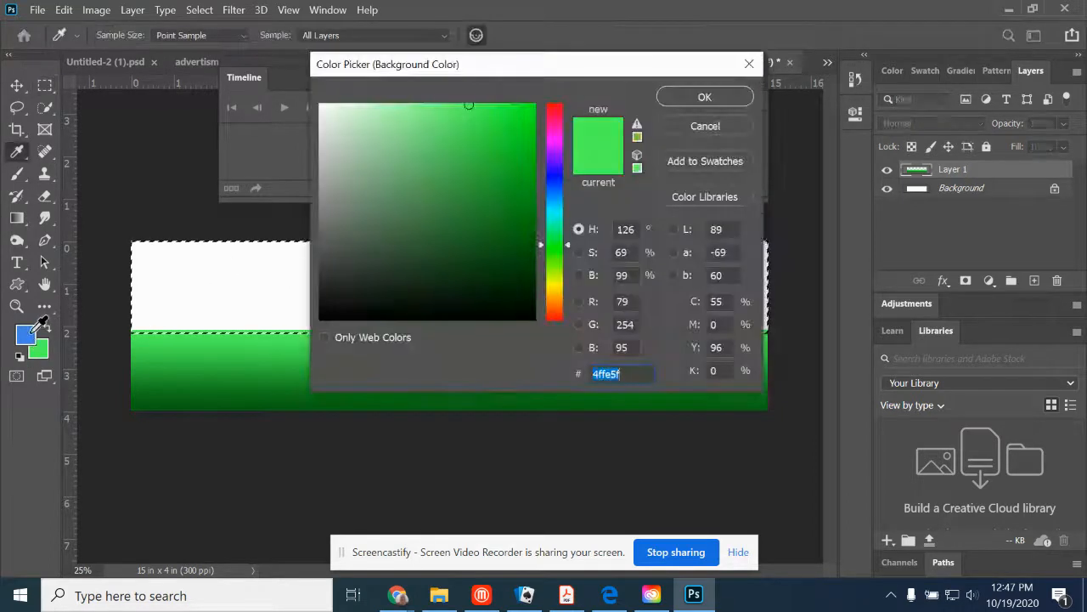
pyautogui.click(26, 334)
pyautogui.moveTo(416, 142); pyautogui.dragTo(539, 222)
pyautogui.click(671, 97)
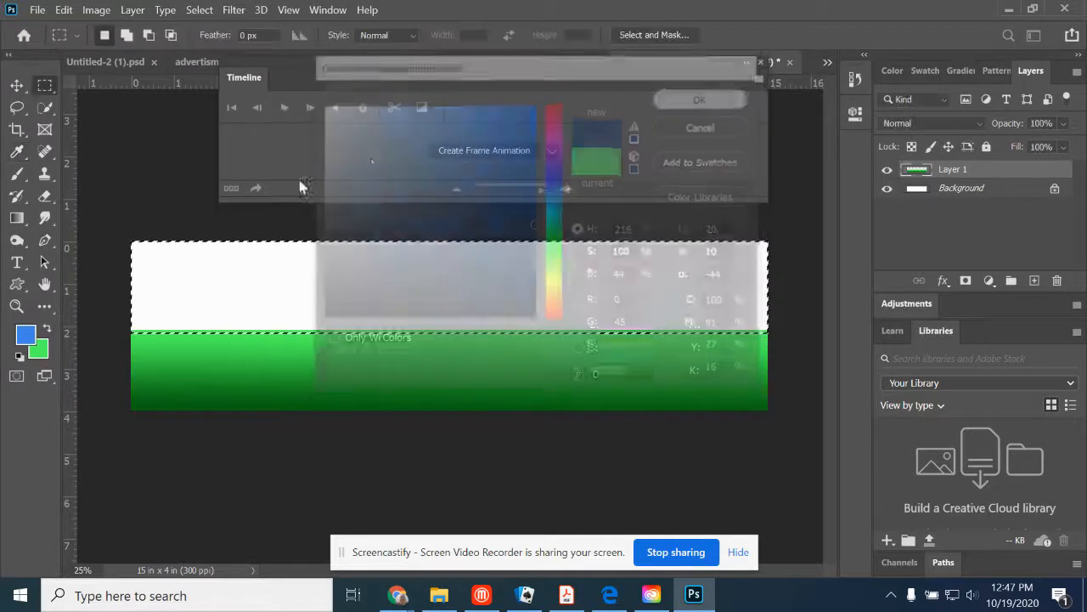
pyautogui.click(24, 221)
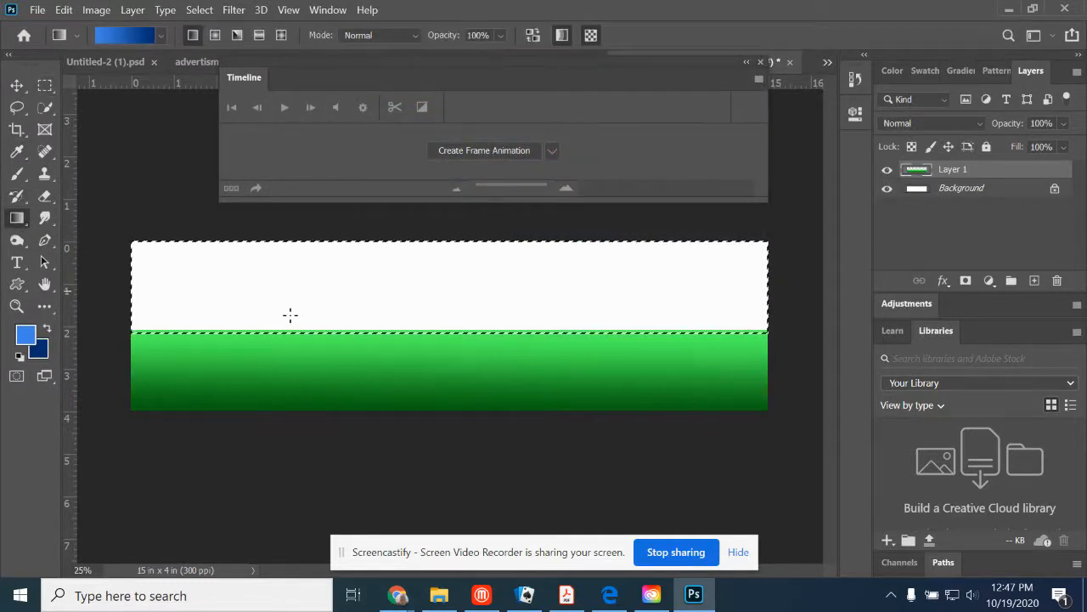
pyautogui.moveTo(289, 236); pyautogui.dragTo(290, 236)
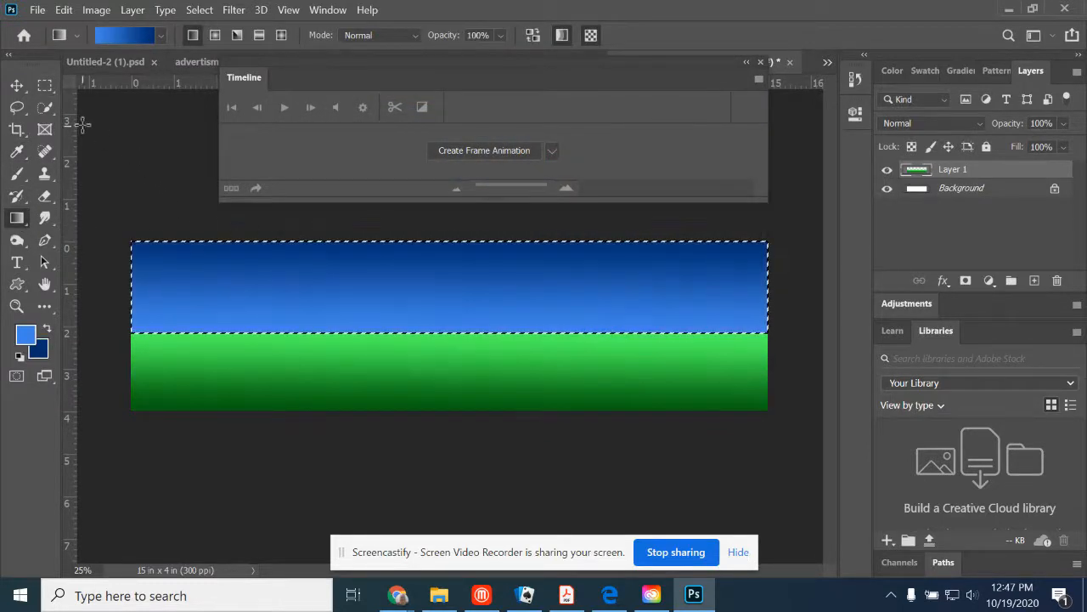
# - Outline a full-height section about 4 inches wide at the canvas's left end with a rectangular selection, and clear the selection
pyautogui.click(45, 86)
pyautogui.click(171, 249)
pyautogui.moveTo(113, 229); pyautogui.dragTo(313, 409)
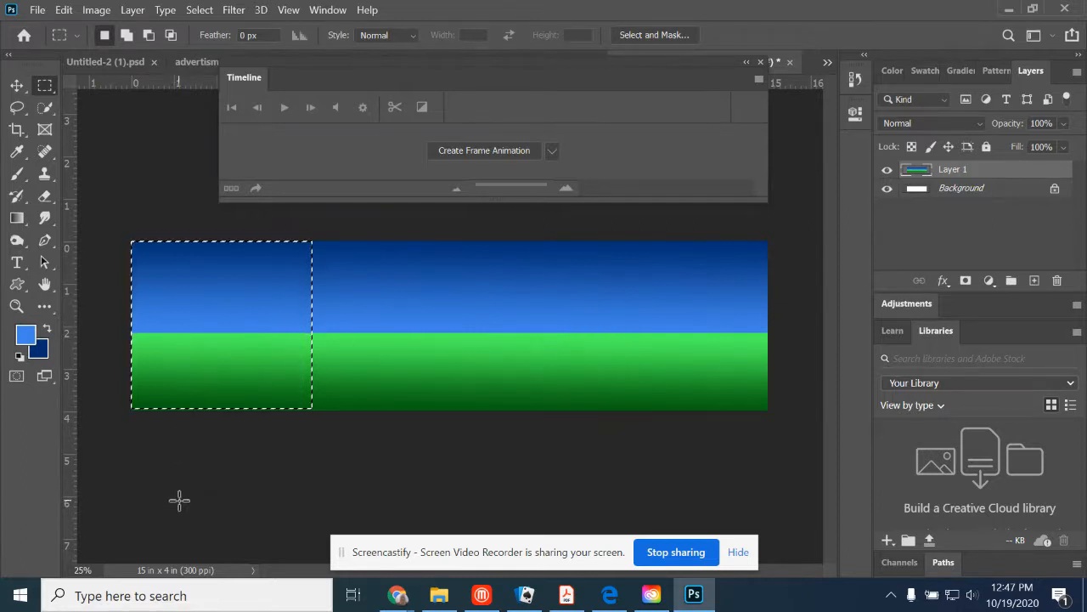
pyautogui.click(101, 204)
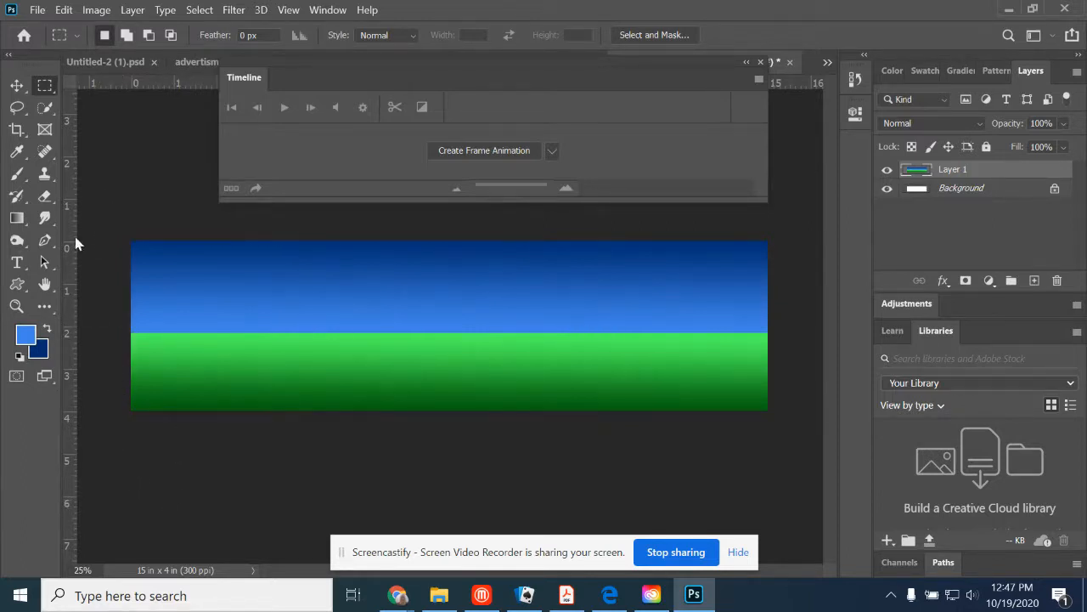
# - Set the foreground color to blue-gray 8893a3 and paint a small rock with the Brush near the left end of the horizon
pyautogui.click(25, 336)
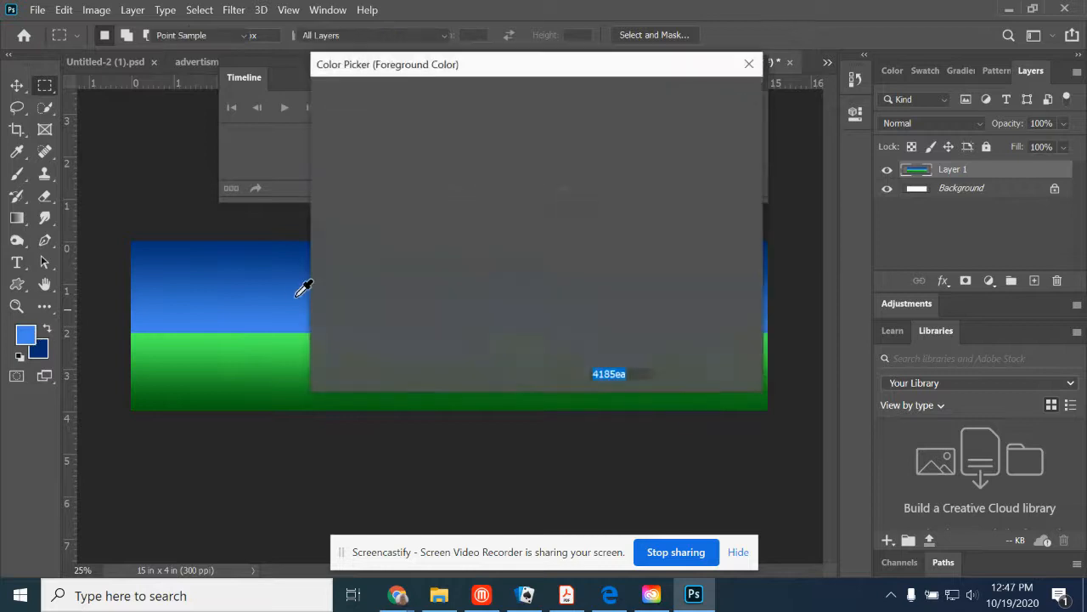
pyautogui.click(381, 203)
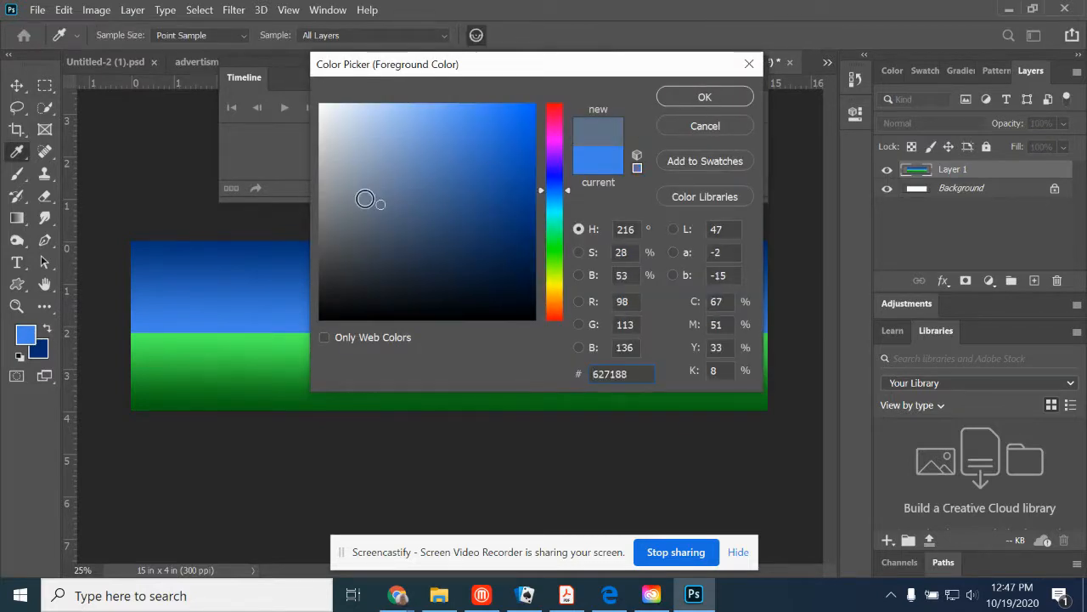
pyautogui.click(355, 182)
pyautogui.click(695, 99)
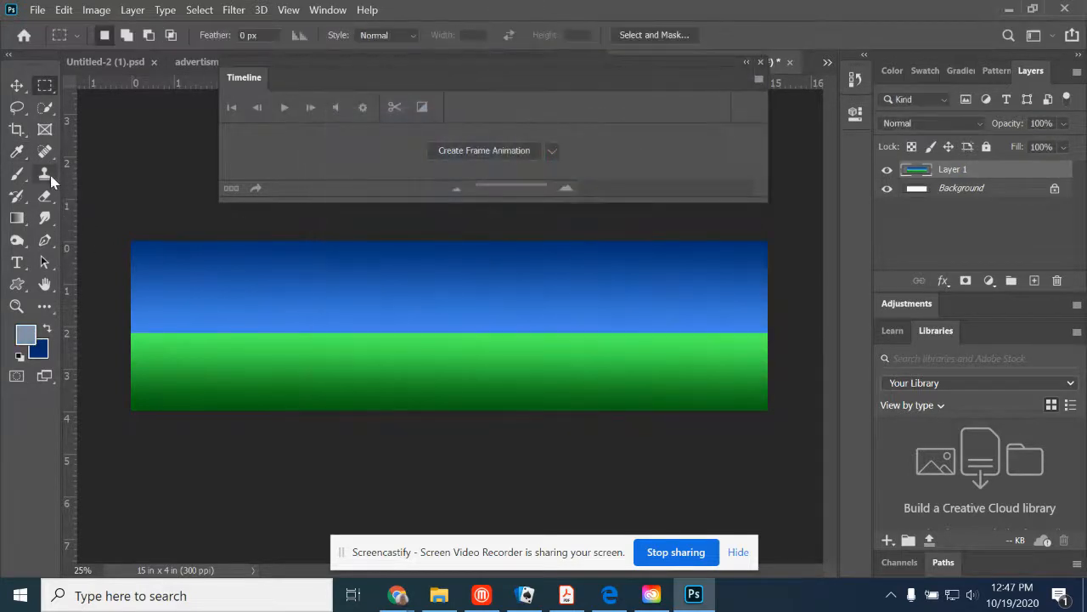
pyautogui.click(51, 199)
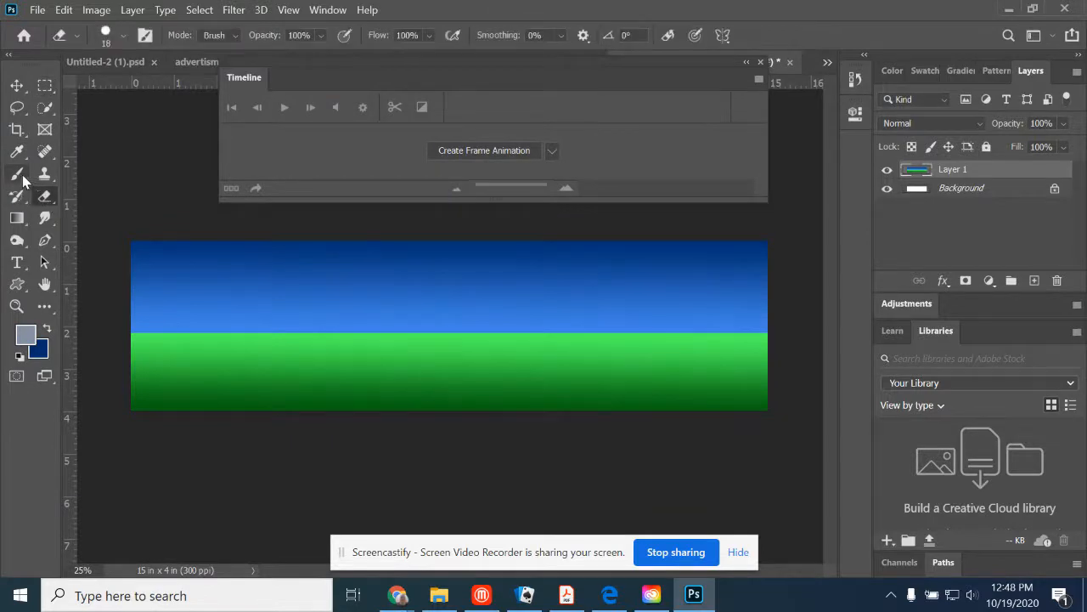
pyautogui.click(18, 175)
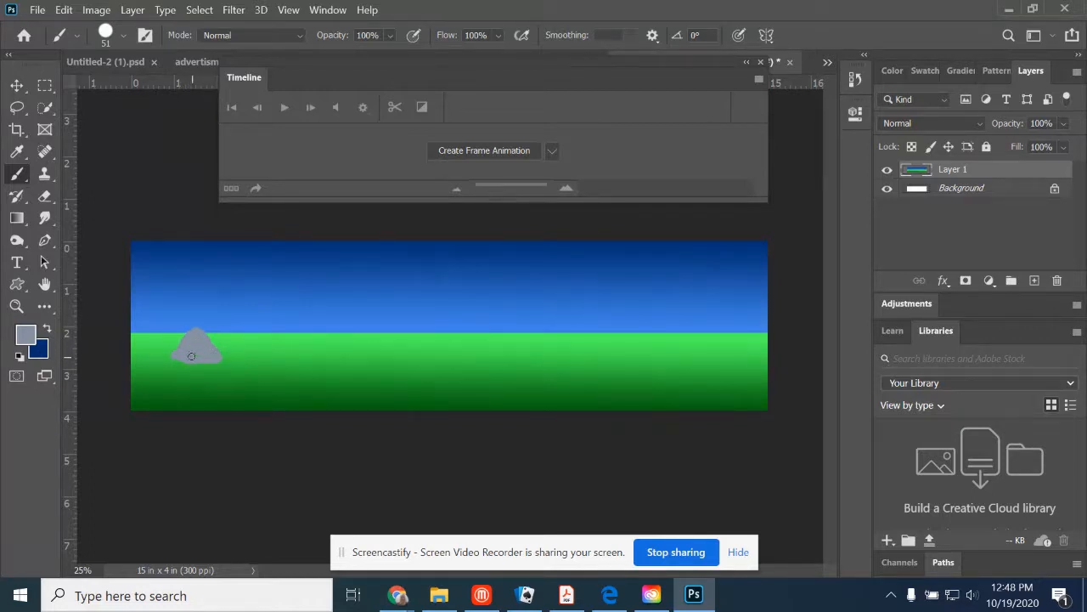
# - Shade the rock's right side with the Burn tool at 71% exposure
pyautogui.click(19, 242)
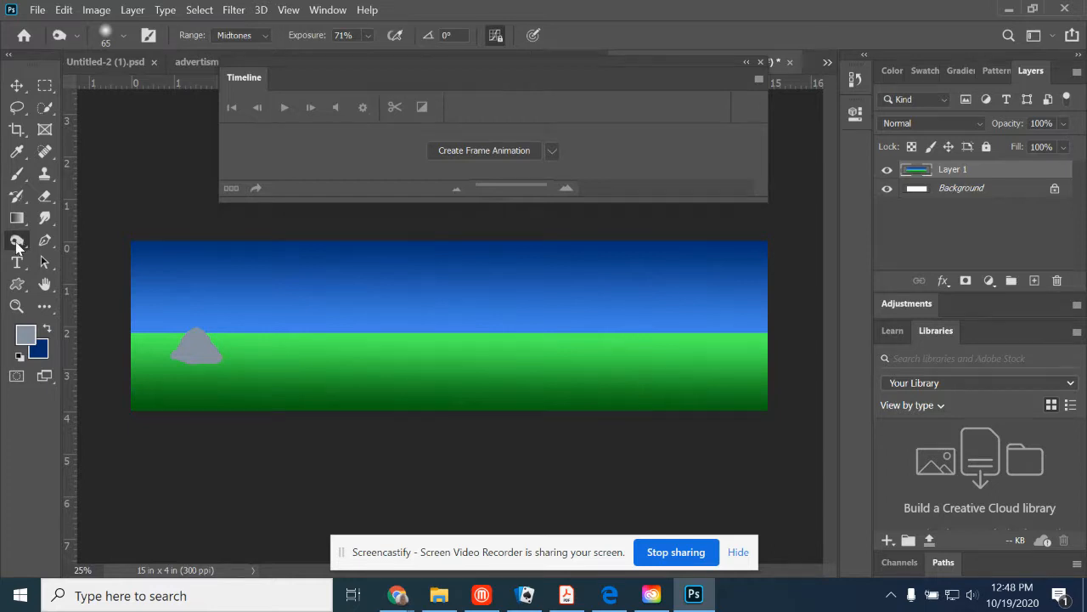
pyautogui.rightClick(17, 245)
pyautogui.click(76, 253)
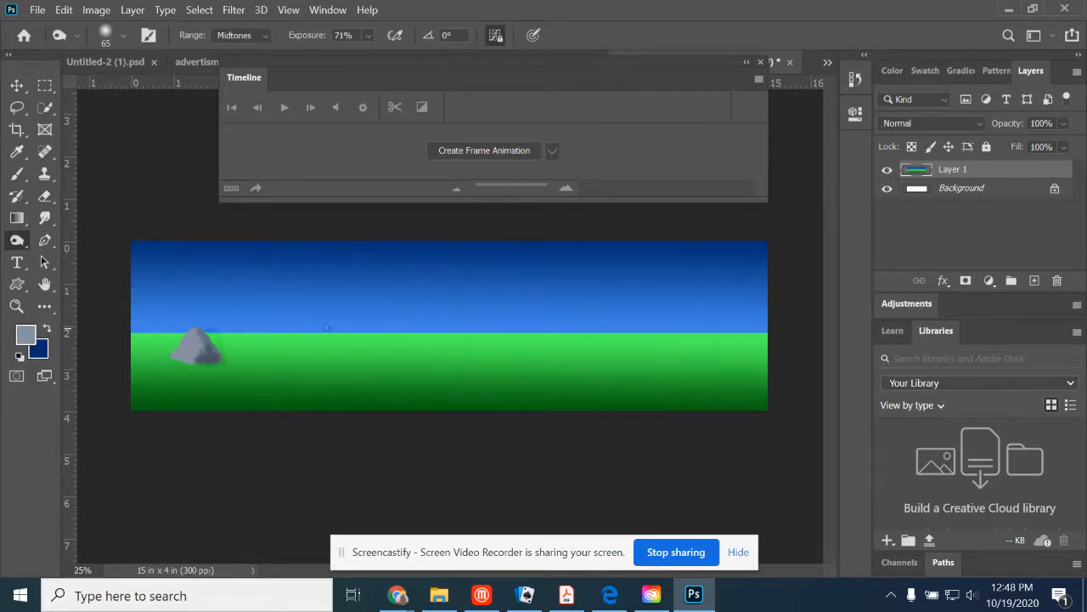
# - Paint an olive-brown (6d6a0c) tree trunk to the right of the rock and shade it with the Burn tool
pyautogui.click(30, 335)
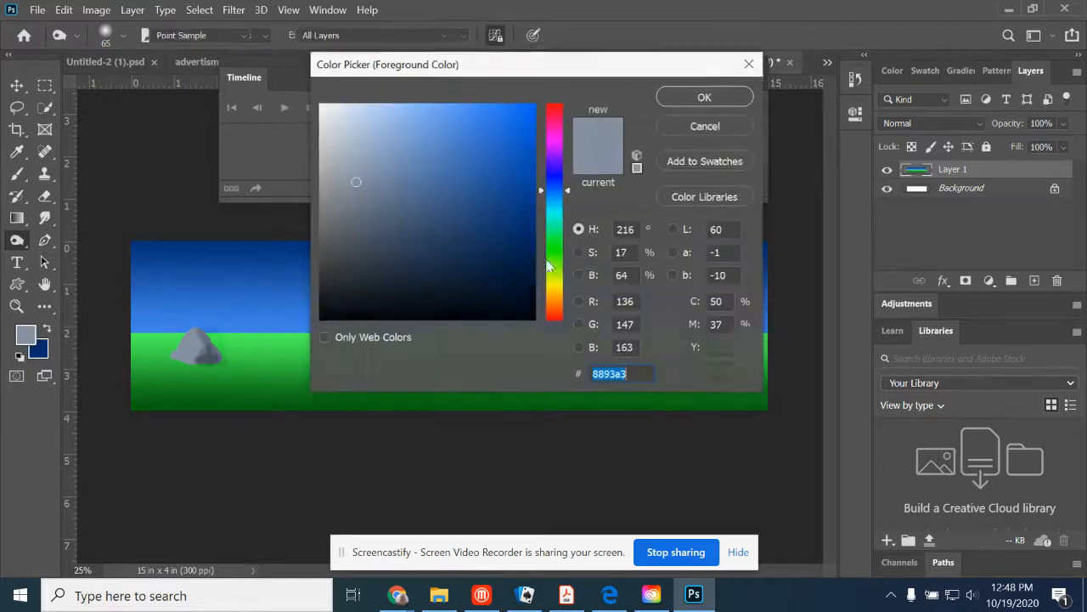
pyautogui.click(552, 286)
pyautogui.click(511, 228)
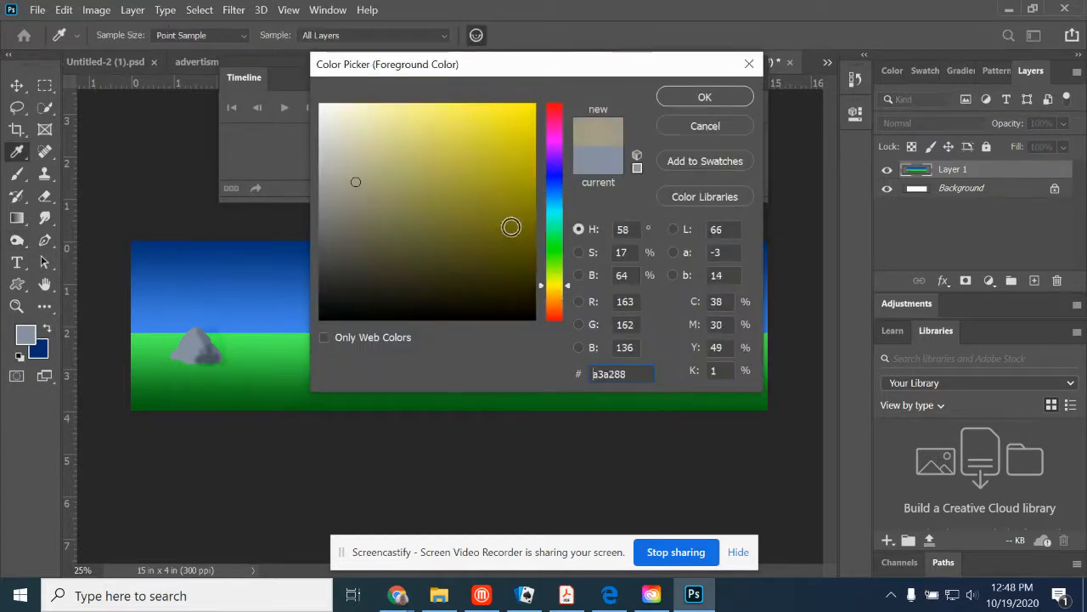
pyautogui.click(704, 97)
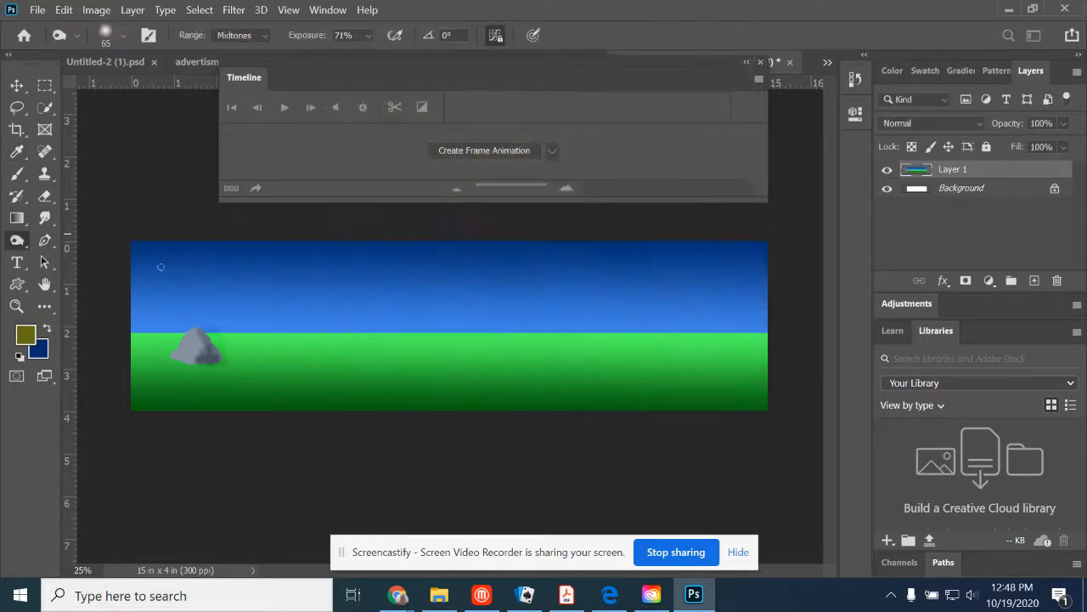
pyautogui.click(17, 173)
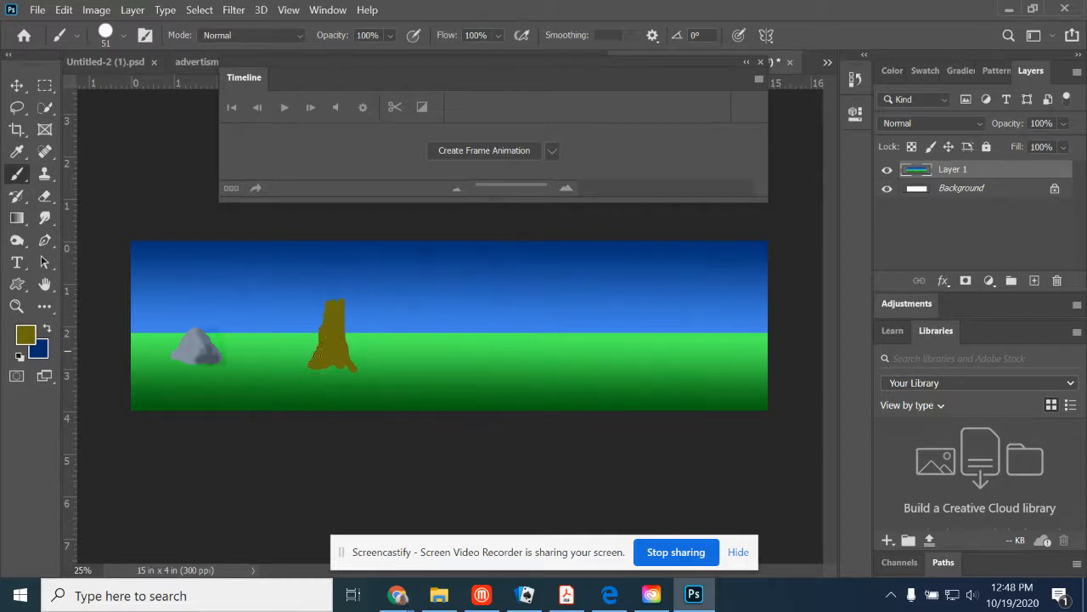
pyautogui.click(17, 238)
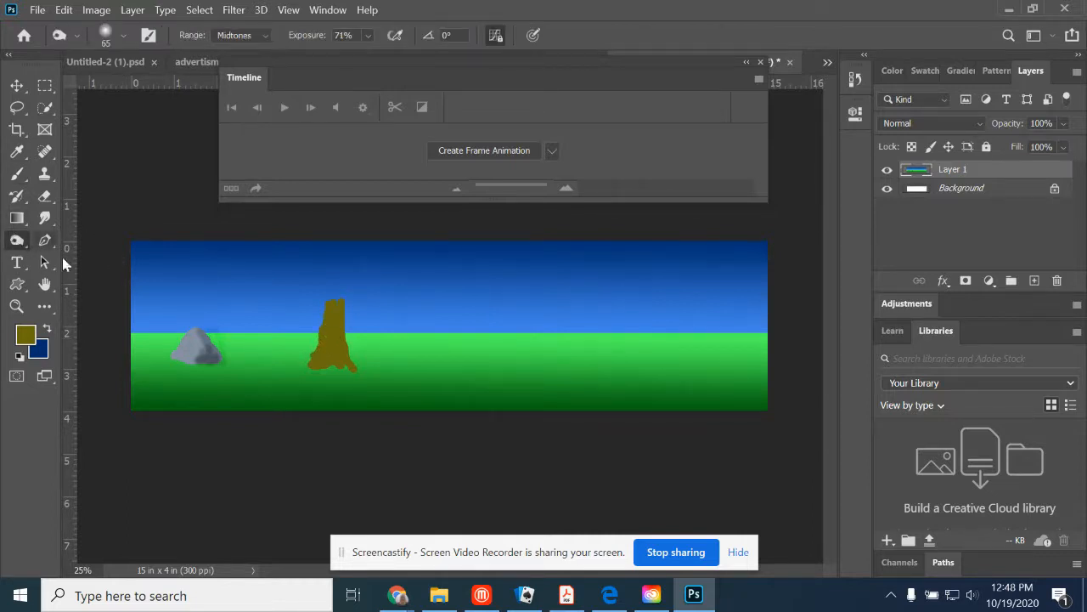
pyautogui.moveTo(336, 346); pyautogui.dragTo(343, 352)
# - Paint a bright green leafy crown on top of the tree trunk and darken parts of it with the Burn tool
pyautogui.click(28, 336)
pyautogui.moveTo(552, 286); pyautogui.dragTo(552, 250)
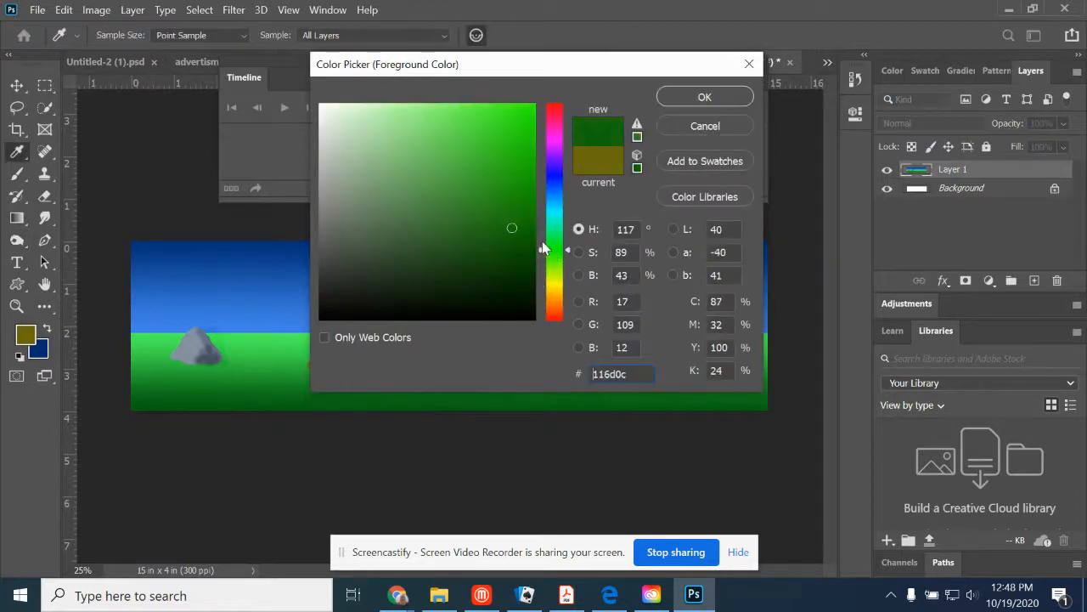
pyautogui.click(705, 97)
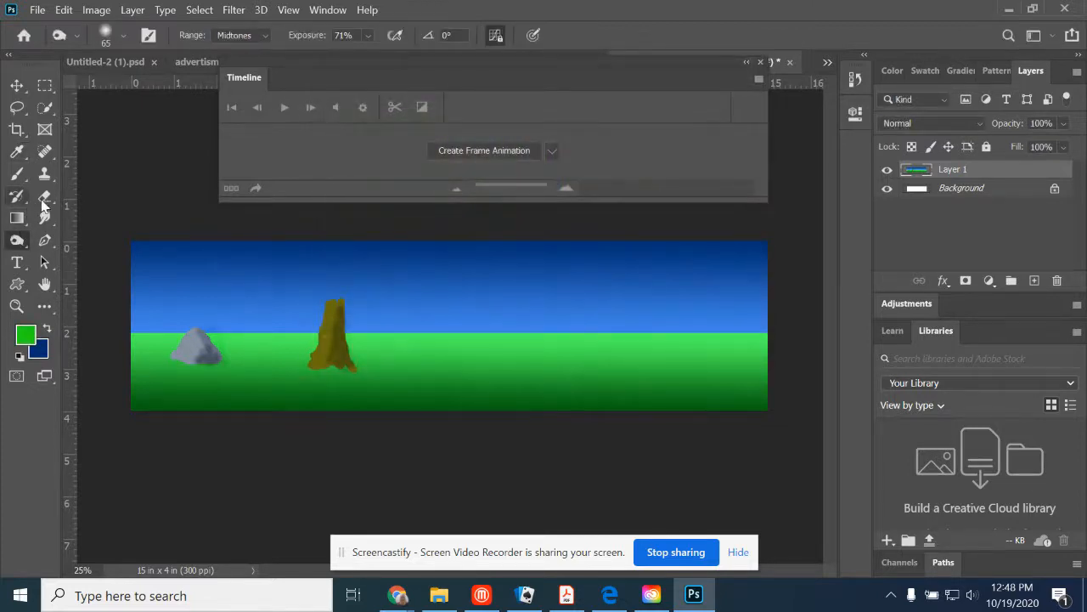
pyautogui.moveTo(337, 308)
pyautogui.mouseDown()
pyautogui.moveTo(296, 290)
pyautogui.moveTo(318, 264)
pyautogui.moveTo(341, 254)
pyautogui.moveTo(369, 268)
pyautogui.moveTo(364, 306)
pyautogui.moveTo(340, 312)
pyautogui.moveTo(299, 290)
pyautogui.moveTo(306, 271)
pyautogui.moveTo(353, 263)
pyautogui.moveTo(367, 280)
pyautogui.moveTo(356, 294)
pyautogui.moveTo(311, 284)
pyautogui.mouseUp()
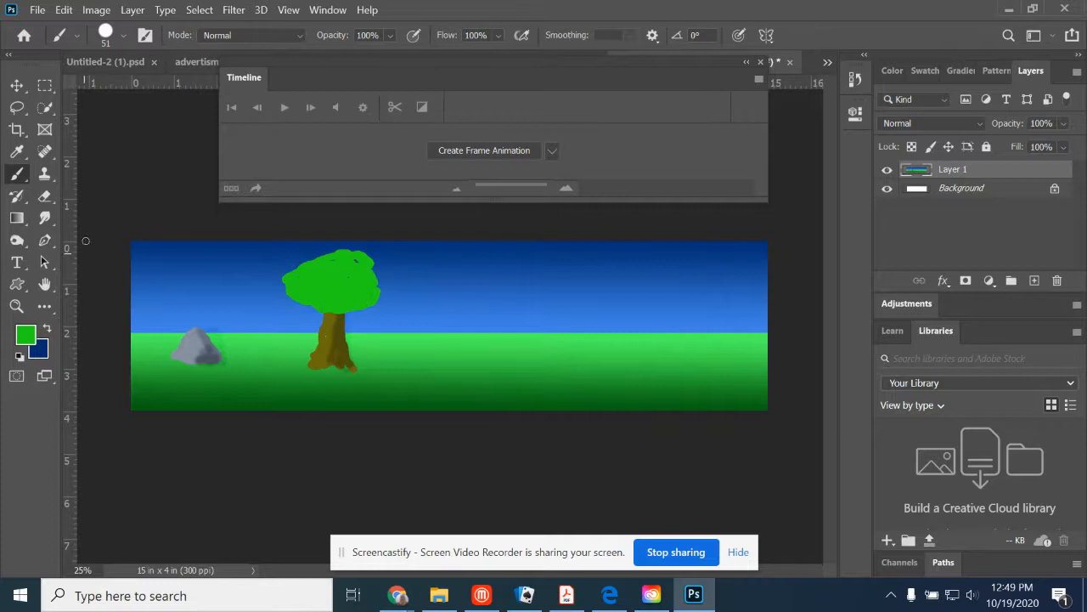
pyautogui.click(16, 240)
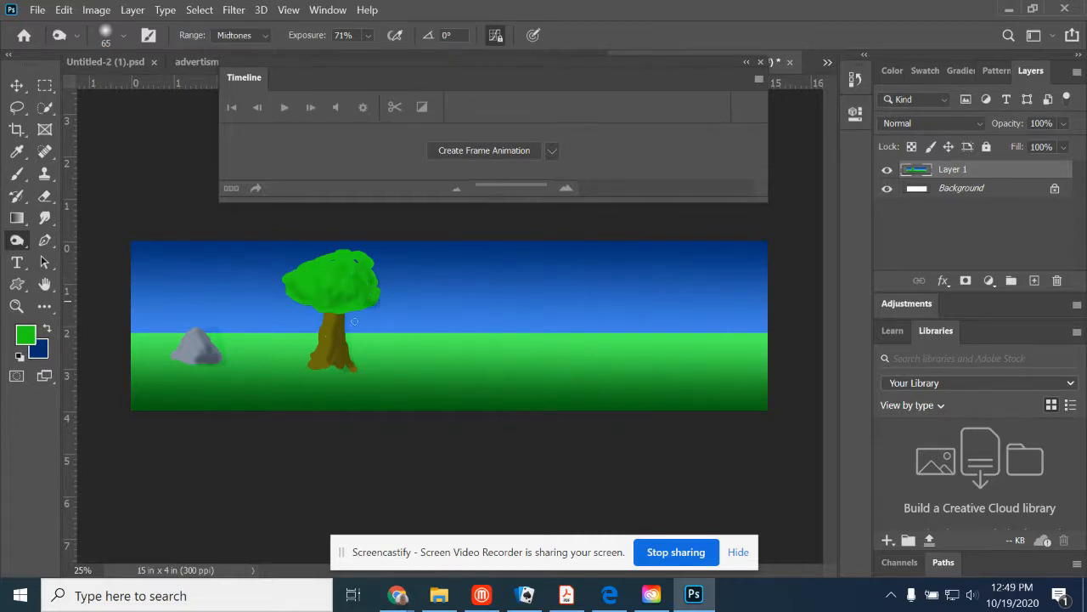
# - Make an elliptical selection about 3.25 x 0.8 inches on the grass right of the tree and set the foreground color to light blue
pyautogui.click(48, 89)
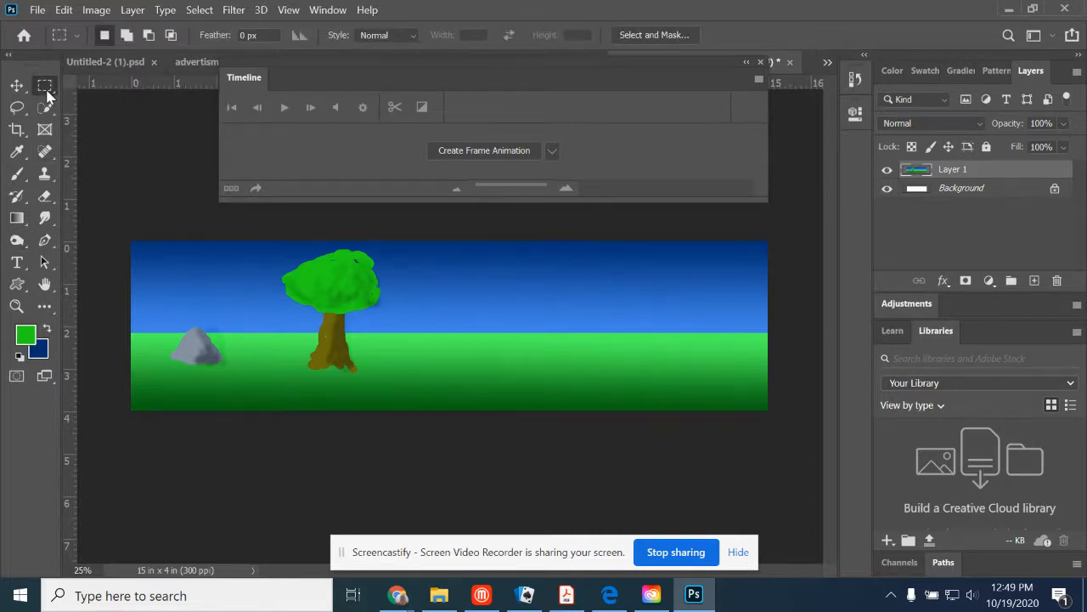
pyautogui.rightClick(47, 88)
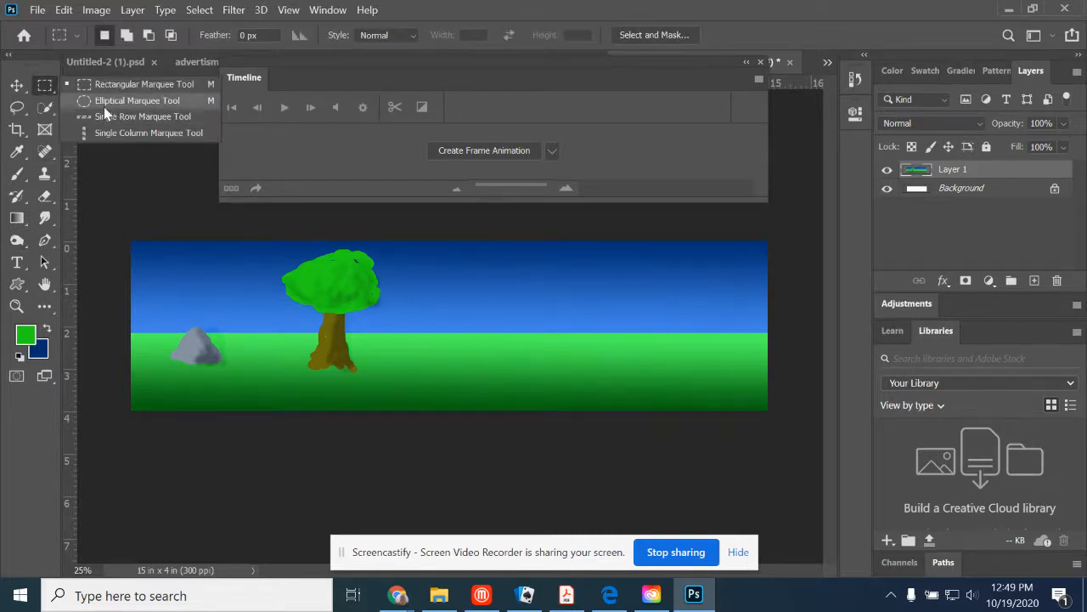
pyautogui.click(103, 102)
pyautogui.moveTo(424, 340); pyautogui.dragTo(563, 374)
pyautogui.click(24, 336)
pyautogui.moveTo(569, 249); pyautogui.dragTo(567, 203)
pyautogui.click(685, 99)
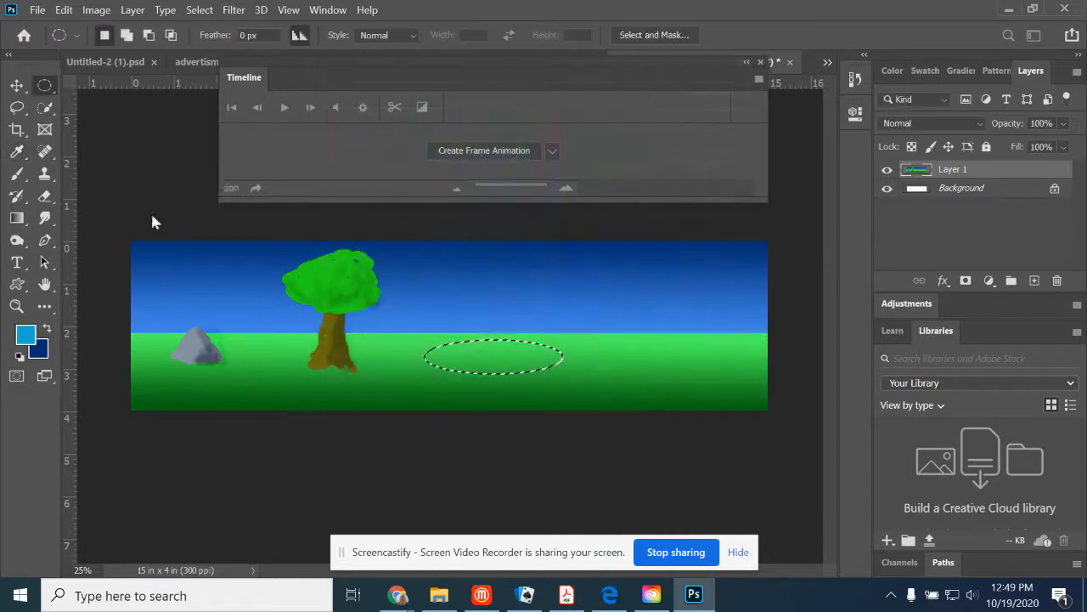
# - Fill the ellipse with a linear gradient from light blue to dark blue at its lower right to form a pond, and deselect it
pyautogui.click(17, 218)
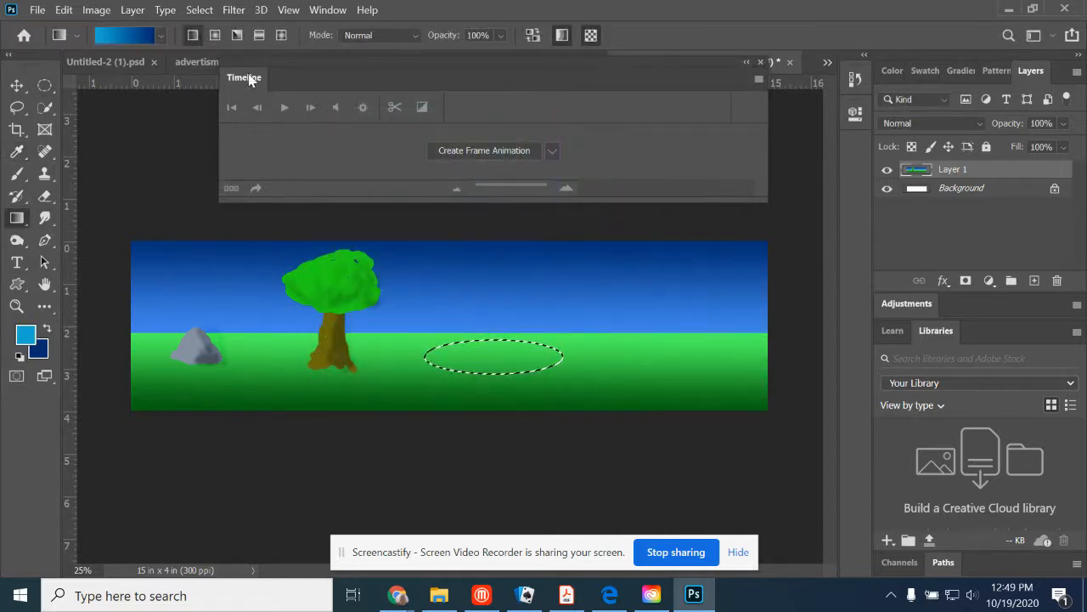
pyautogui.moveTo(469, 348); pyautogui.dragTo(508, 401)
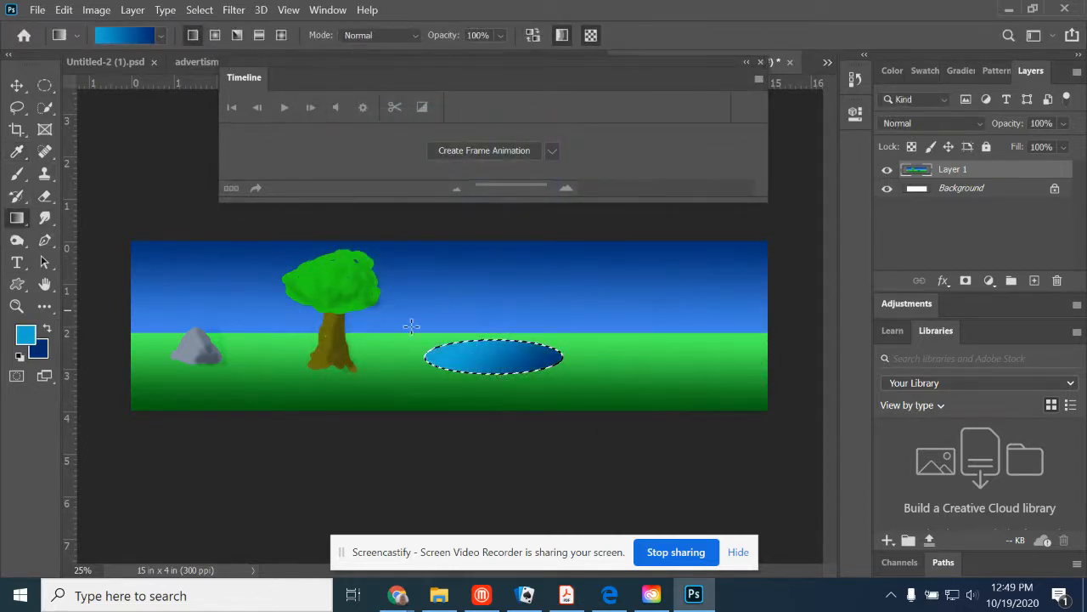
pyautogui.moveTo(500, 343); pyautogui.dragTo(508, 425)
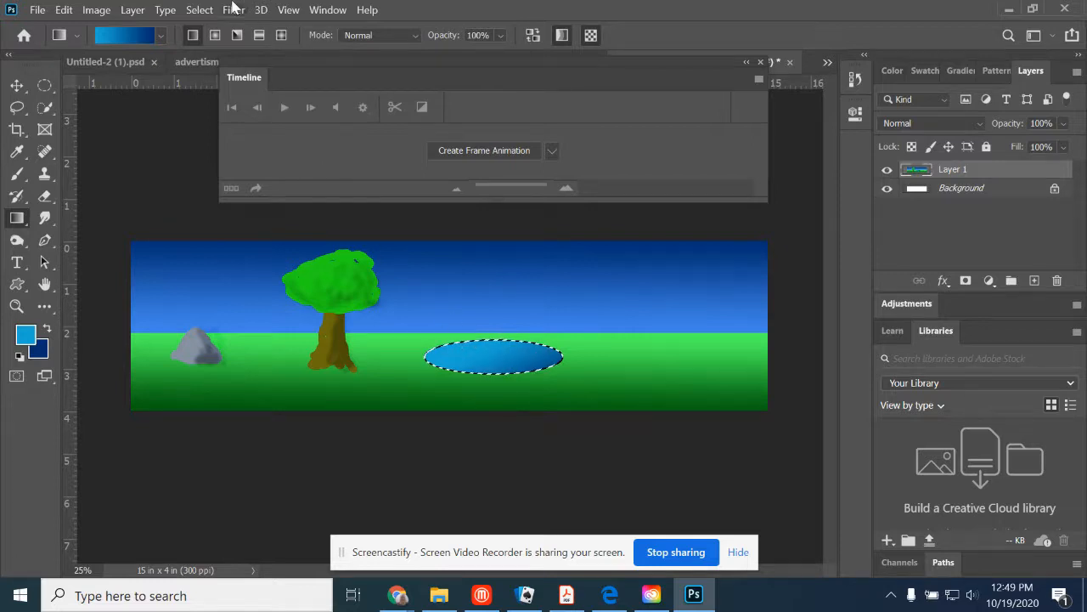
pyautogui.click(200, 10)
pyautogui.click(218, 41)
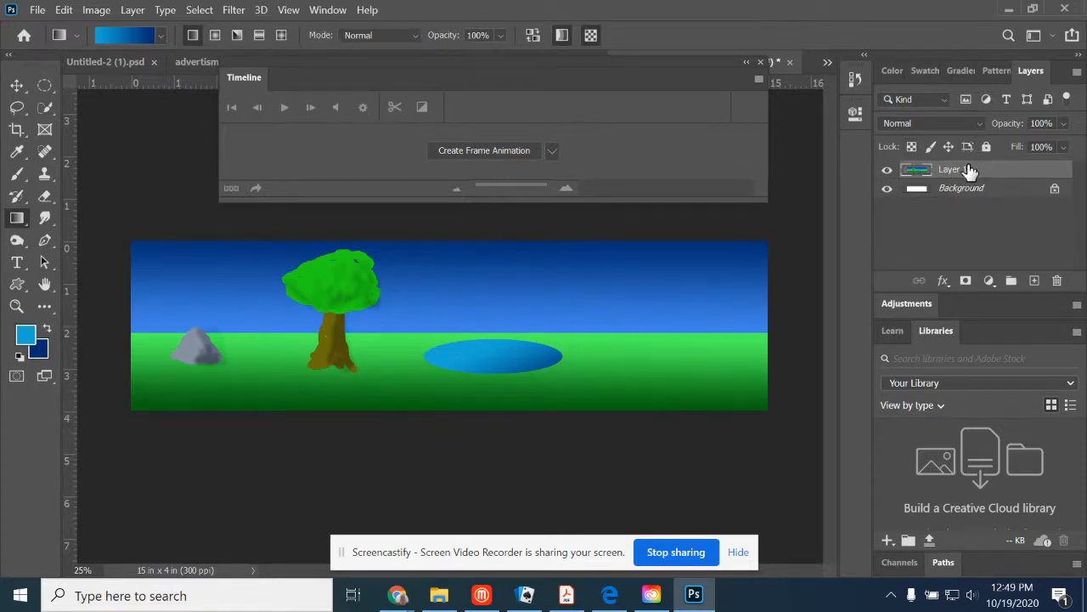
# - Select the entire canvas of the wide scene and copy its Layer 1 artwork
pyautogui.click(192, 12)
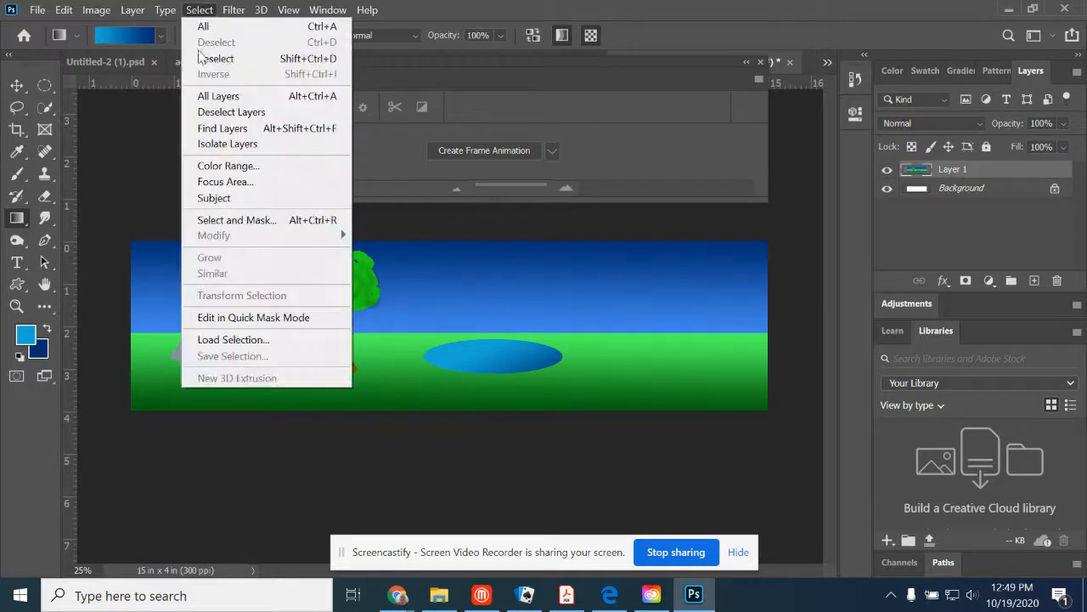
pyautogui.click(211, 27)
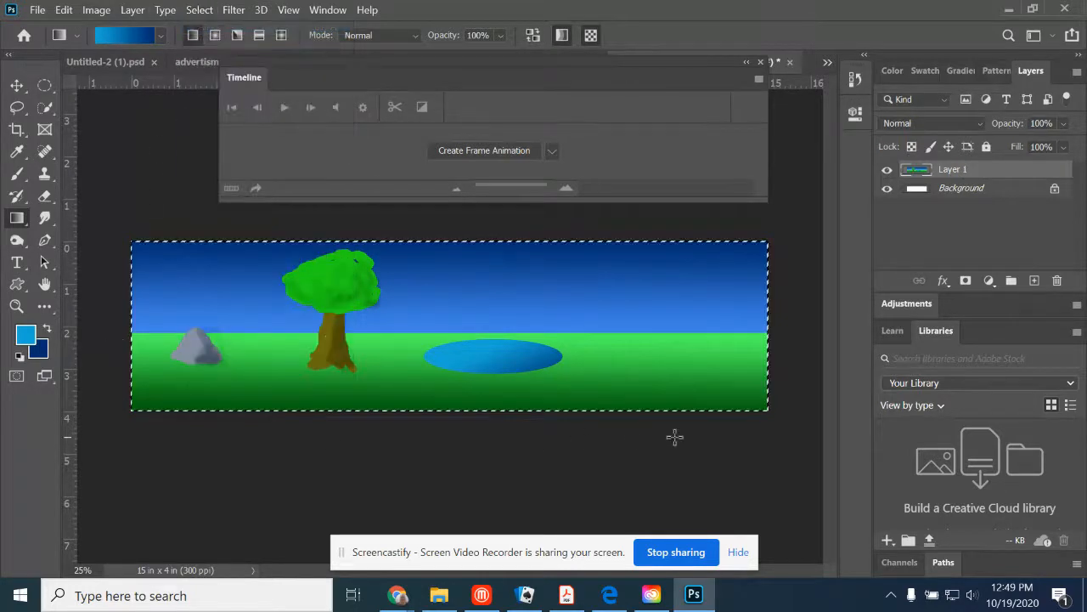
pyautogui.click(63, 10)
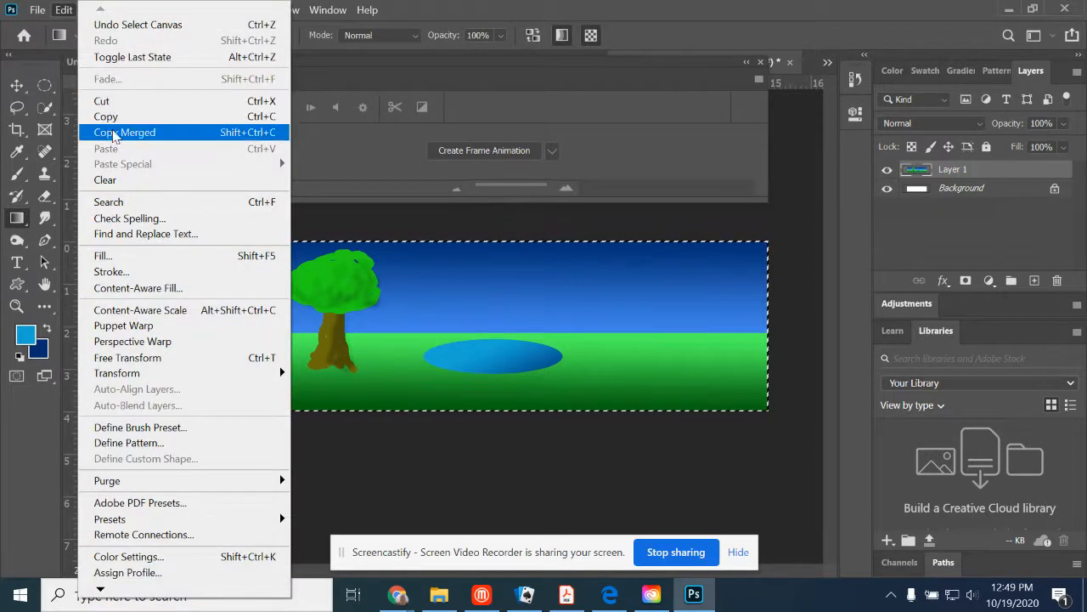
pyautogui.click(115, 116)
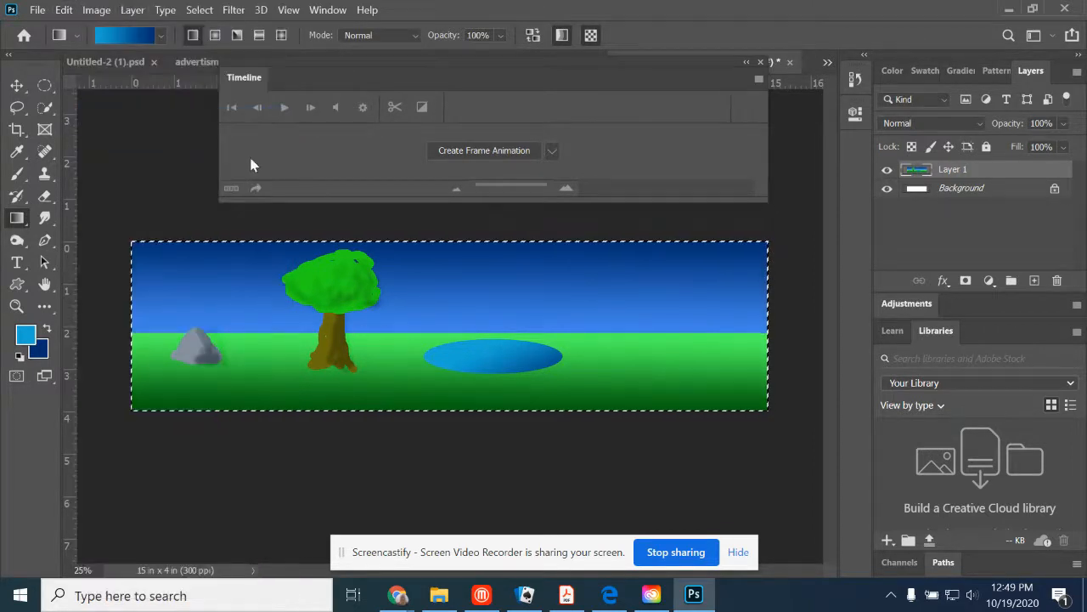
# - Switch to the Untitled-7 bouncing ball document and paste the wide scene above Layer 2 in frame 1
pyautogui.moveTo(505, 70); pyautogui.dragTo(489, 113)
pyautogui.click(562, 65)
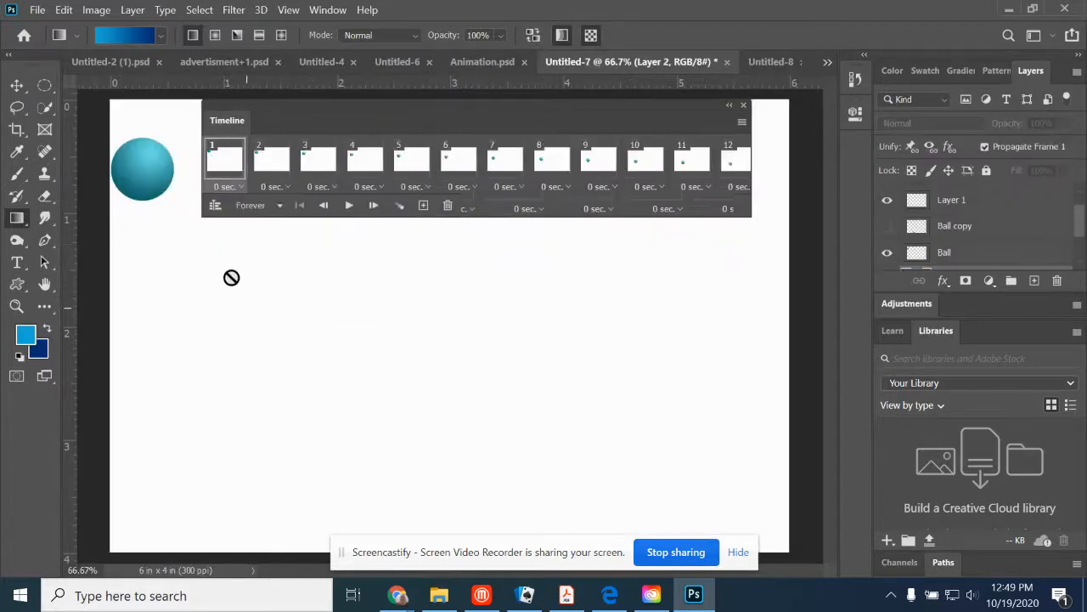
pyautogui.scroll(-2, 981, 242)
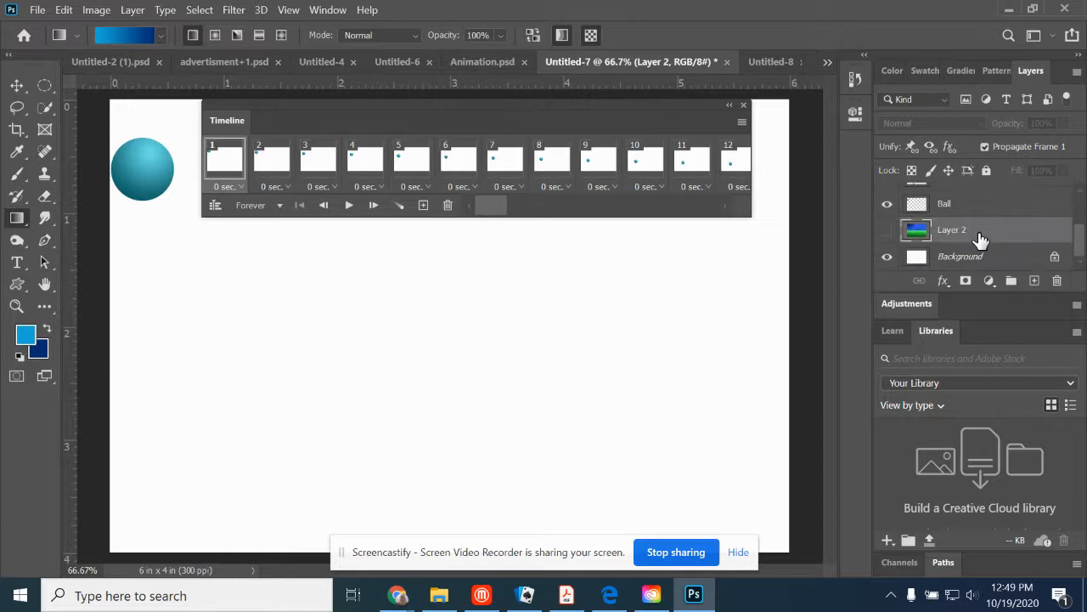
pyautogui.click(64, 9)
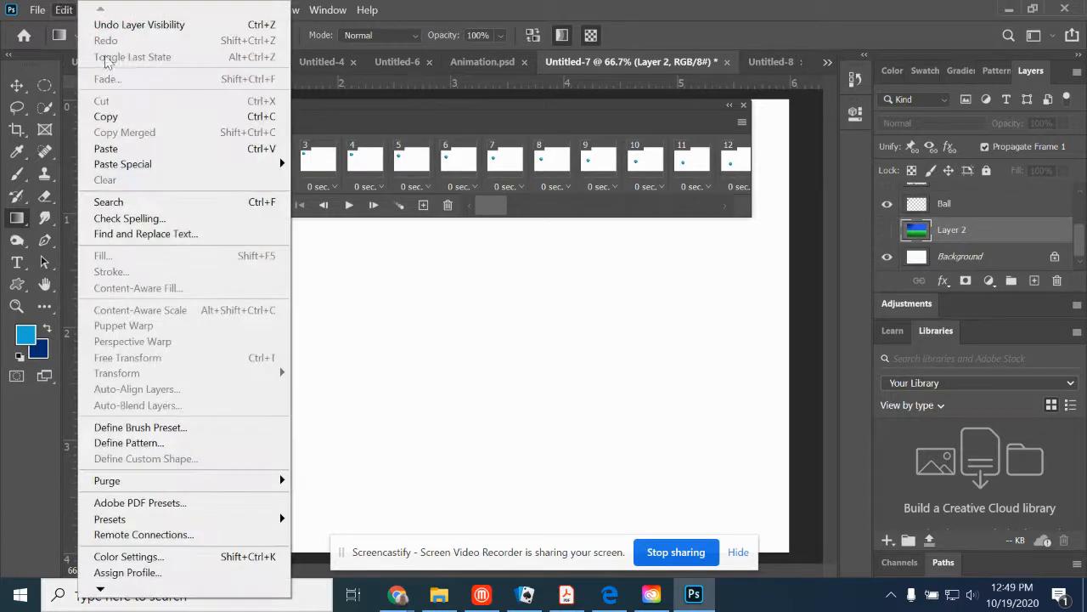
pyautogui.click(128, 151)
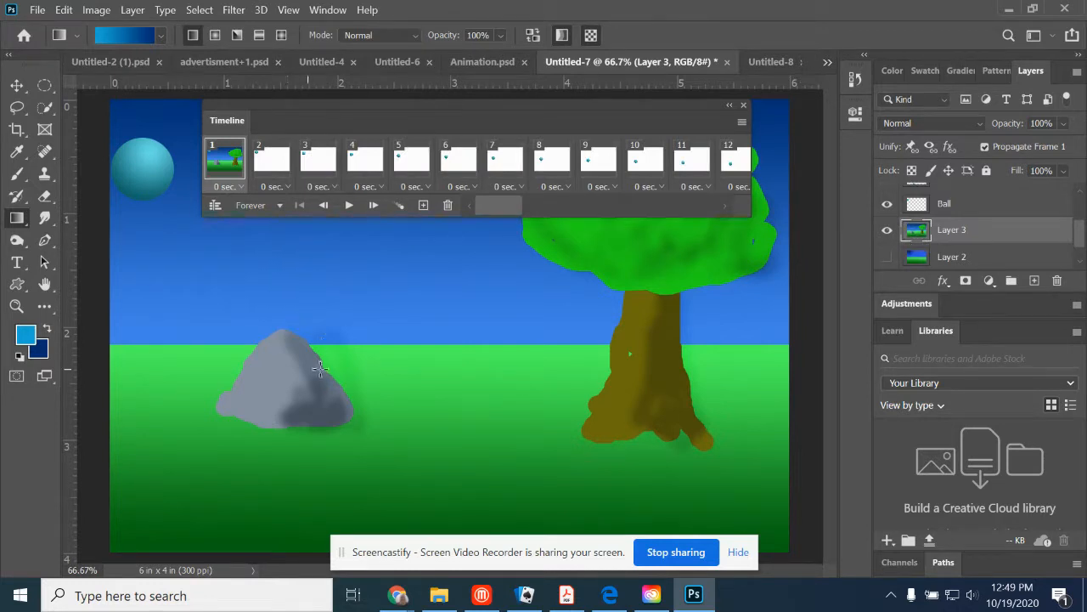
# - Show Layer 3 in frame 2 and place a vertical guide at the rock's right edge, about 2.1 inches across
pyautogui.click(271, 162)
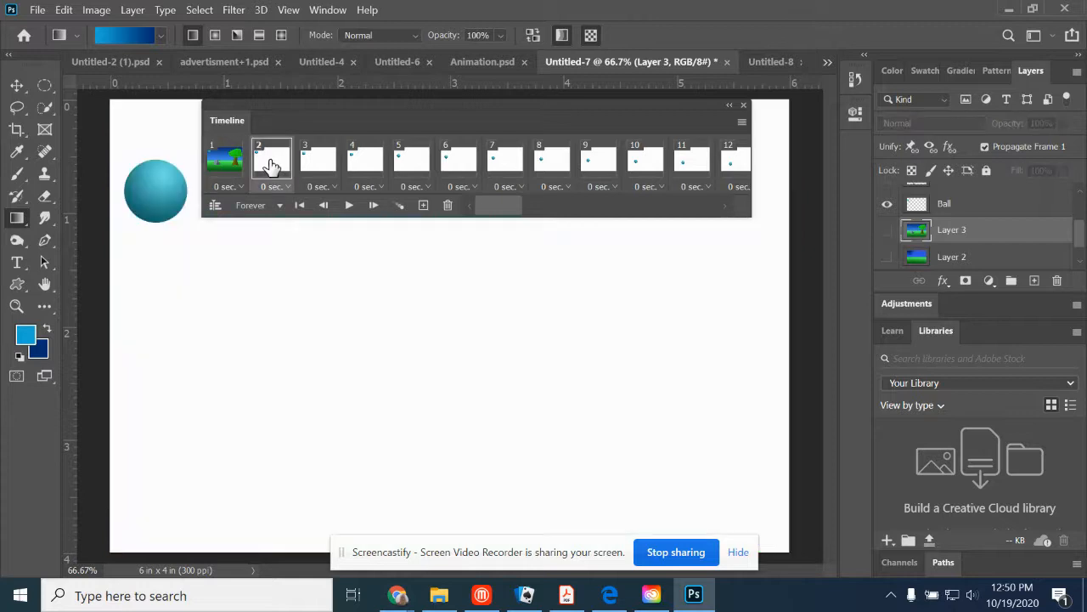
pyautogui.click(887, 230)
pyautogui.click(17, 85)
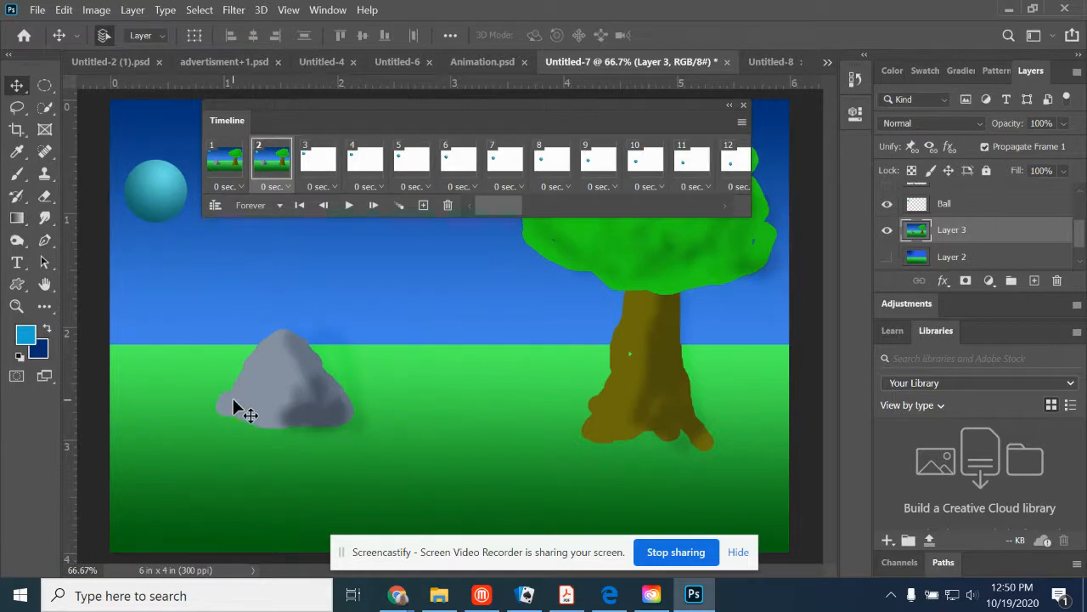
pyautogui.moveTo(68, 431); pyautogui.dragTo(352, 437)
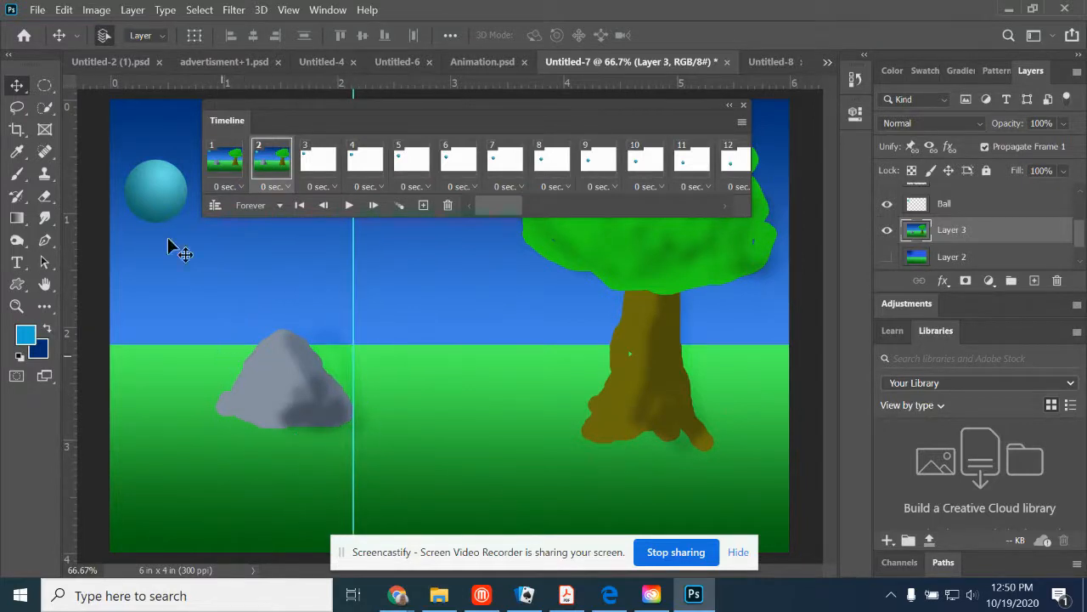
# - Compare frames 1 and 2, shift the frame 2 background slightly left, and move the guide to about 2 inches beside the rock
pyautogui.click(219, 164)
pyautogui.click(269, 165)
pyautogui.moveTo(289, 394); pyautogui.dragTo(276, 390)
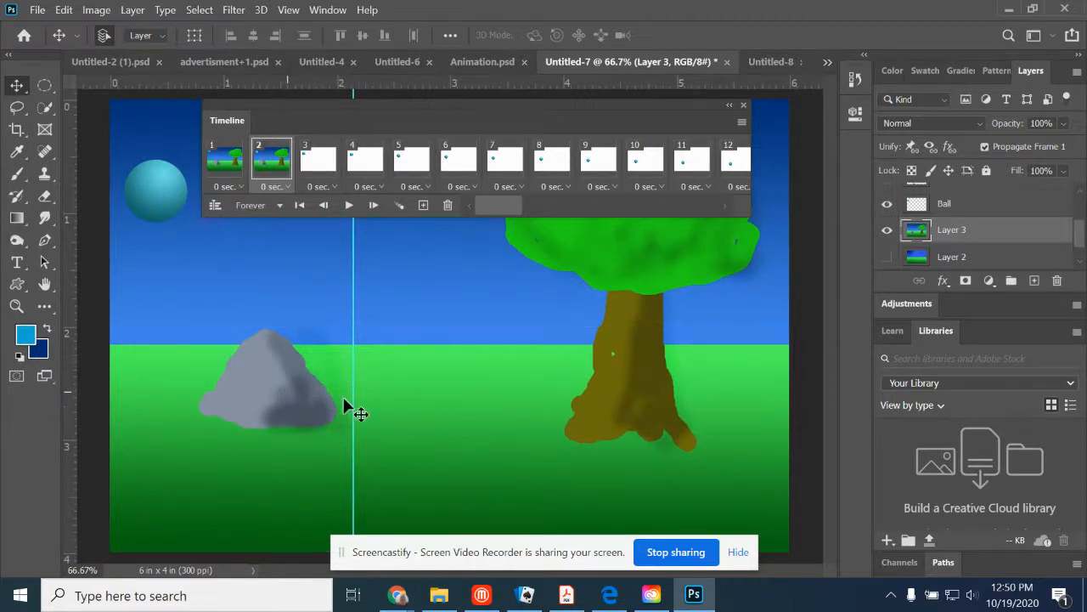
pyautogui.moveTo(352, 403); pyautogui.dragTo(338, 403)
# - Show Layer 3 in frame 3, shift it left until the rock clears the guide, and realign the guide with the rock's right edge
pyautogui.click(316, 168)
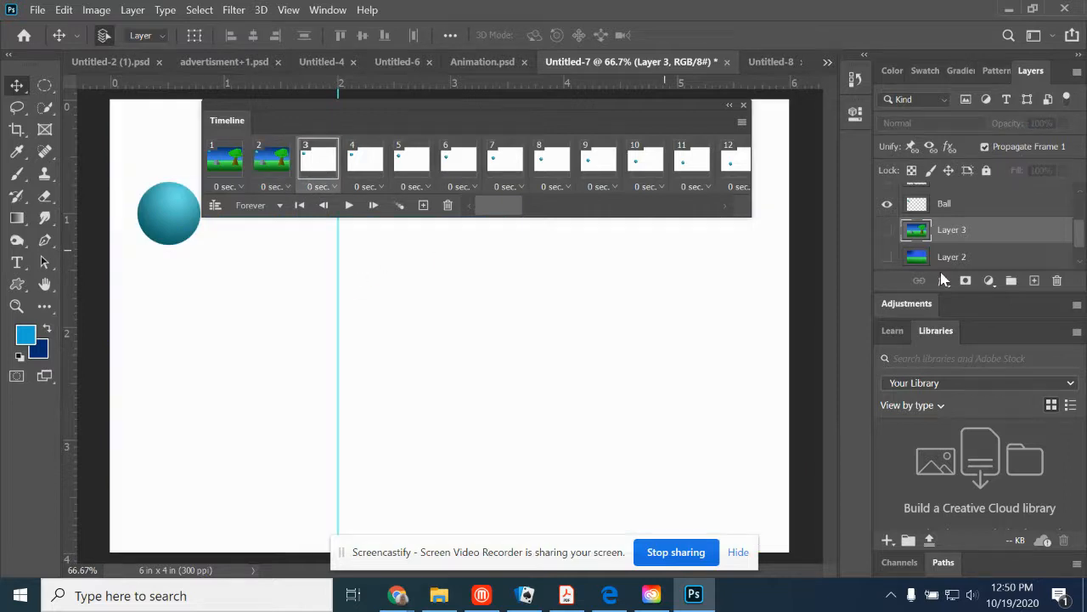
pyautogui.click(887, 231)
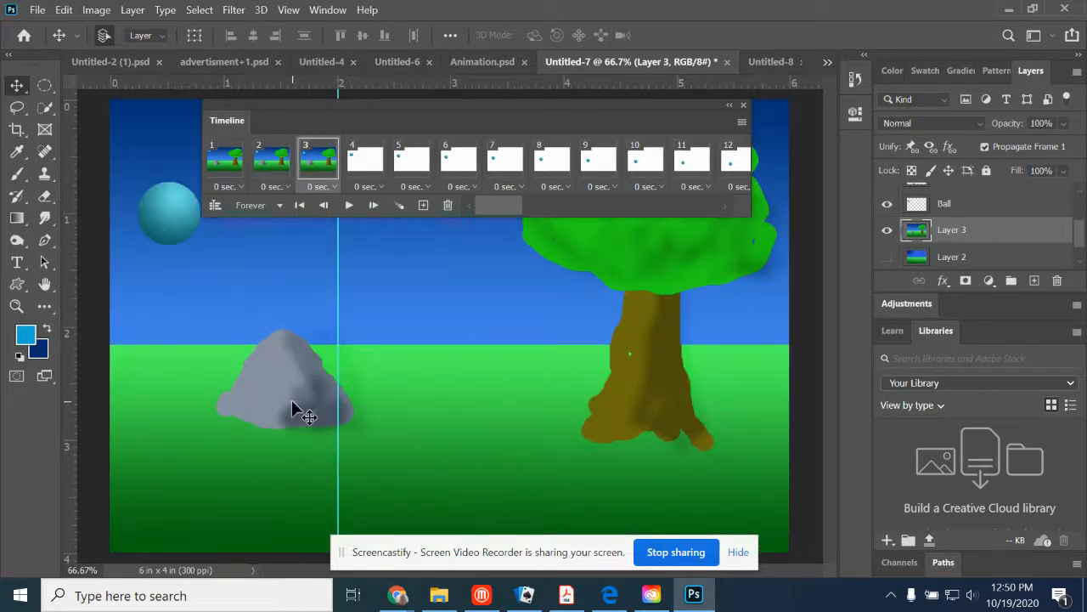
pyautogui.moveTo(291, 408); pyautogui.dragTo(261, 400)
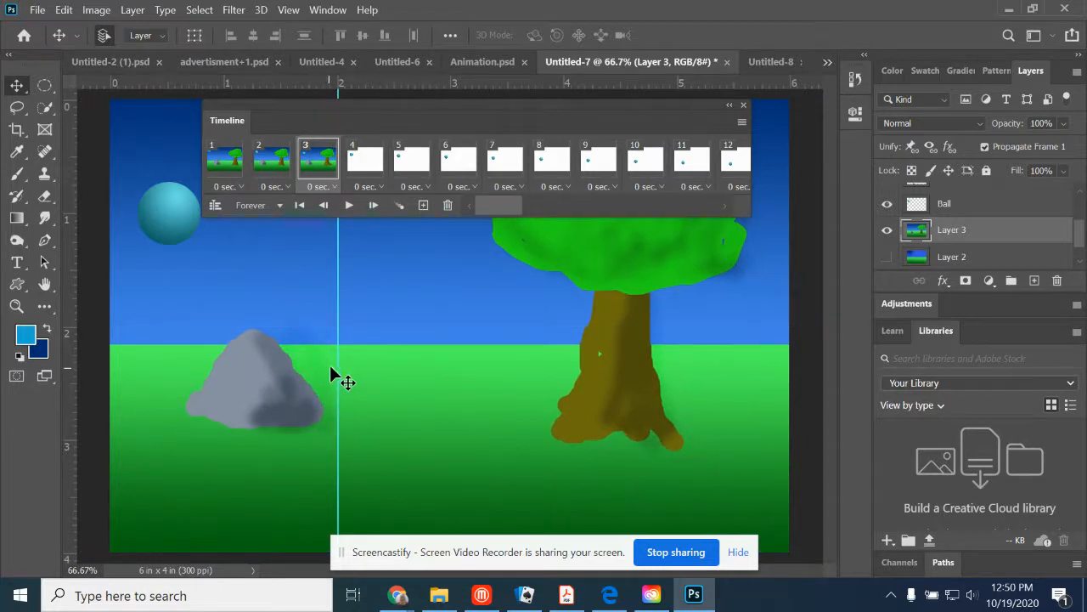
pyautogui.moveTo(338, 364); pyautogui.dragTo(324, 364)
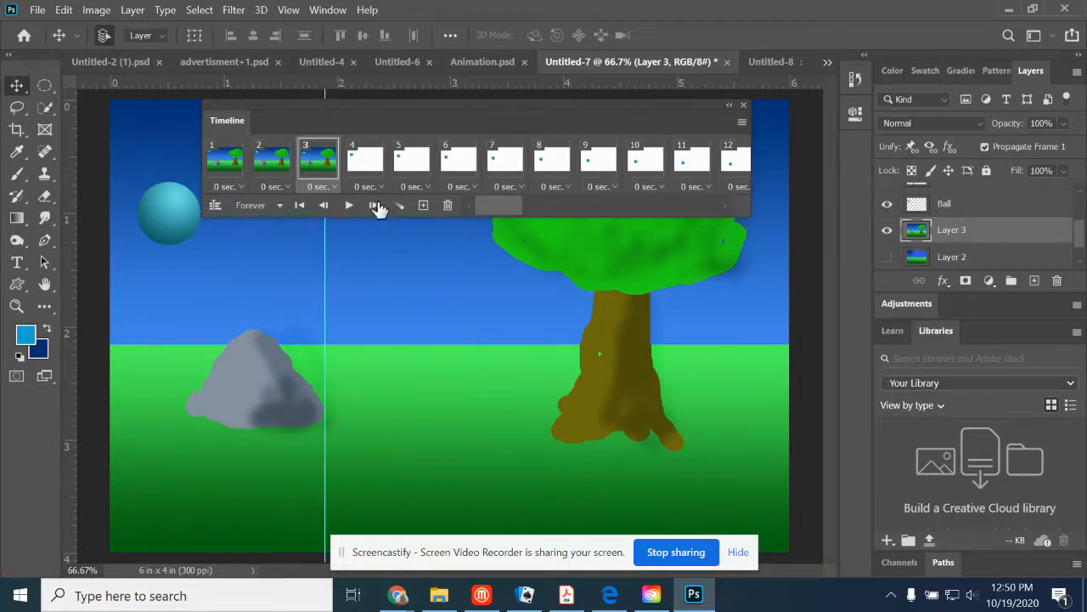
# - Show Layer 3 in frame 4, shift it left past the guide, and move the guide to the rock's edge at about 1.8 inches
pyautogui.click(363, 167)
pyautogui.click(887, 231)
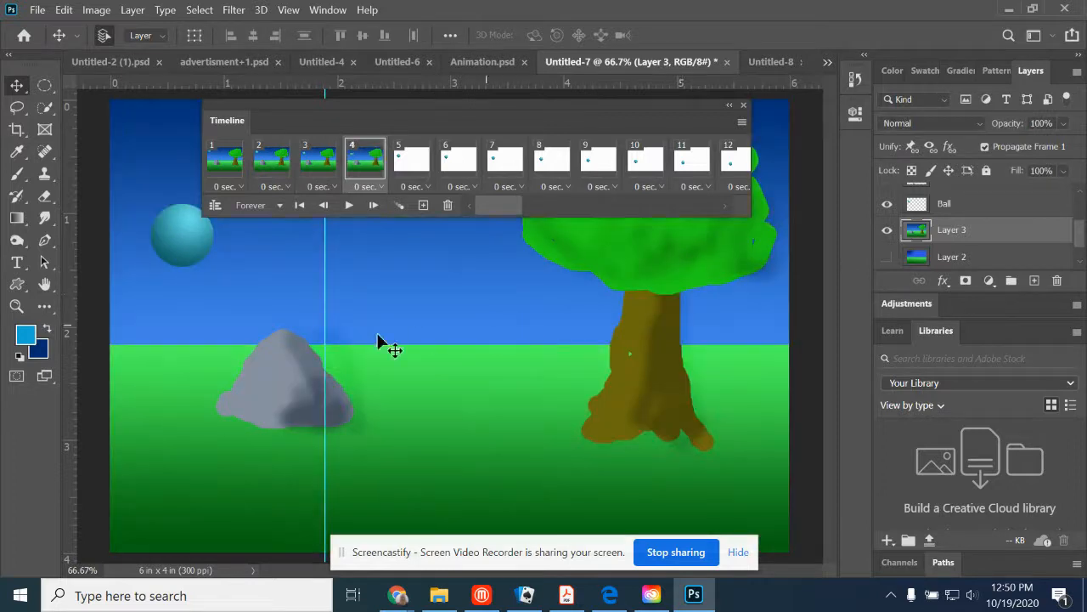
pyautogui.moveTo(291, 422); pyautogui.dragTo(248, 412)
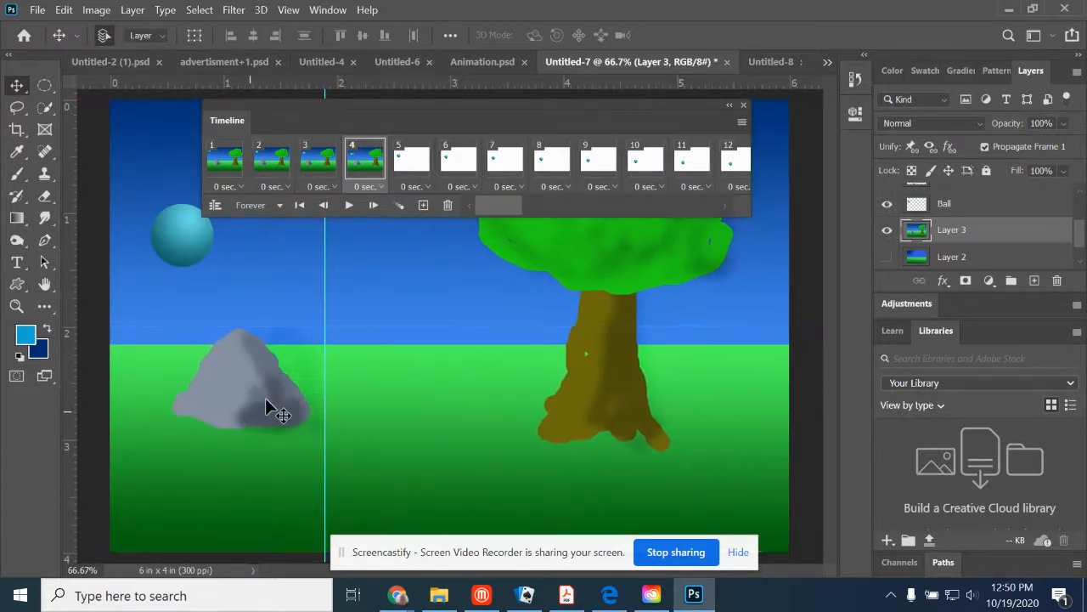
pyautogui.moveTo(325, 357); pyautogui.dragTo(314, 364)
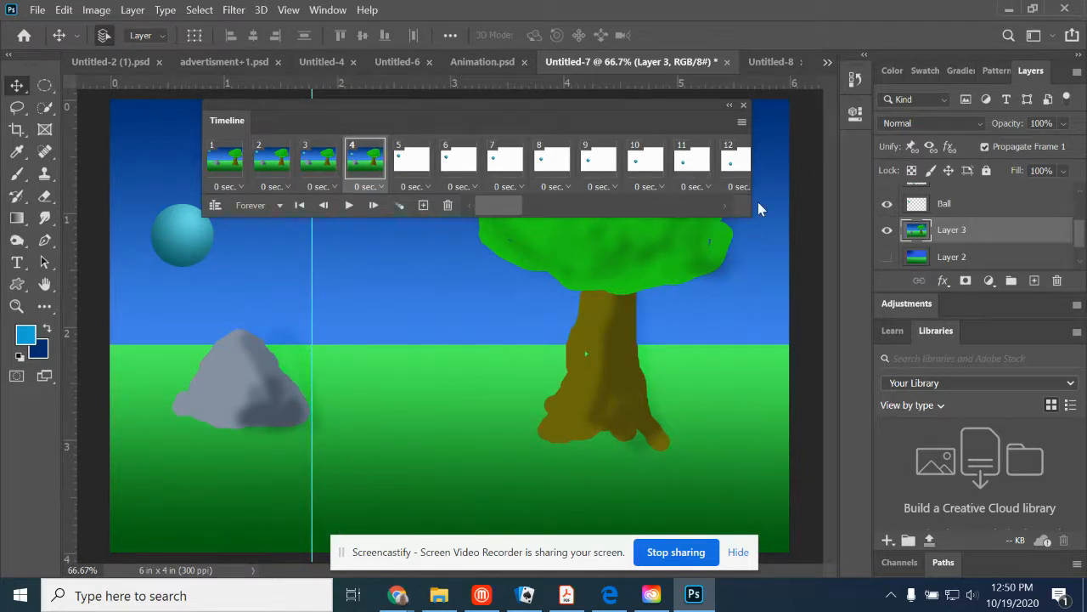
# - Show Layer 3 in frame 5, shift it further left, and bring the guide to the rock's edge at about 1.7 inches
pyautogui.click(412, 163)
pyautogui.click(887, 230)
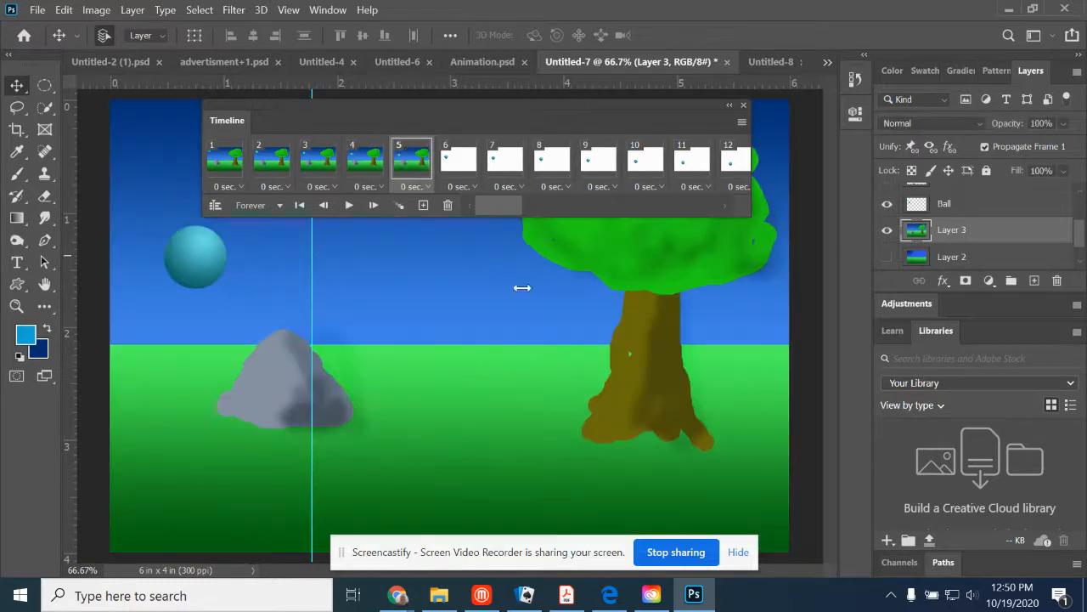
pyautogui.moveTo(308, 417); pyautogui.dragTo(236, 408)
pyautogui.moveTo(310, 365); pyautogui.dragTo(299, 365)
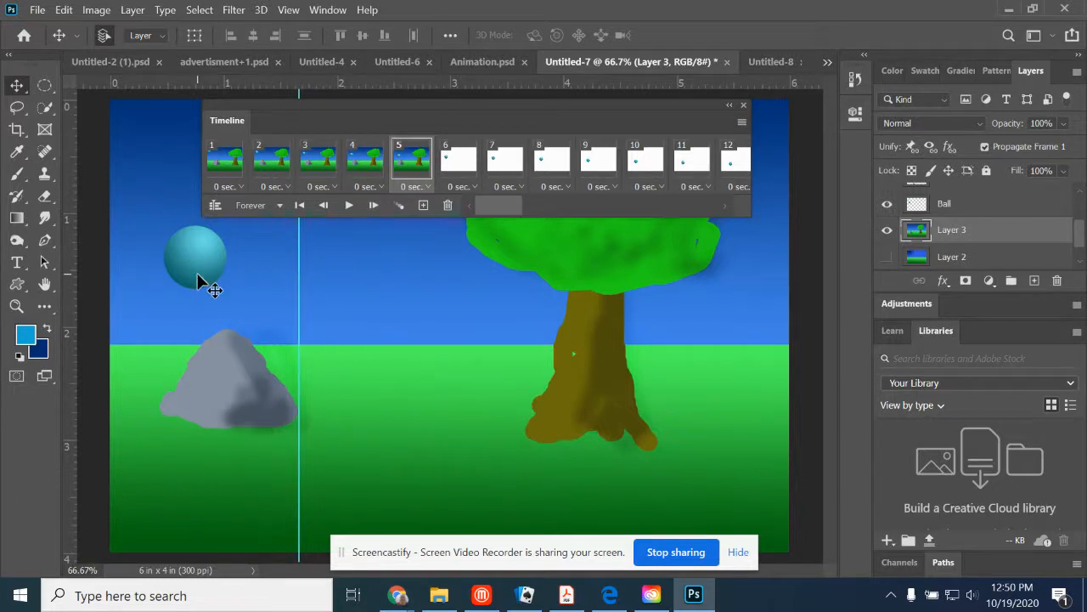
# - Show Layer 3 in frame 6, shift it left, compare it with frame 5, and move the guide to the rock's right edge
pyautogui.click(455, 158)
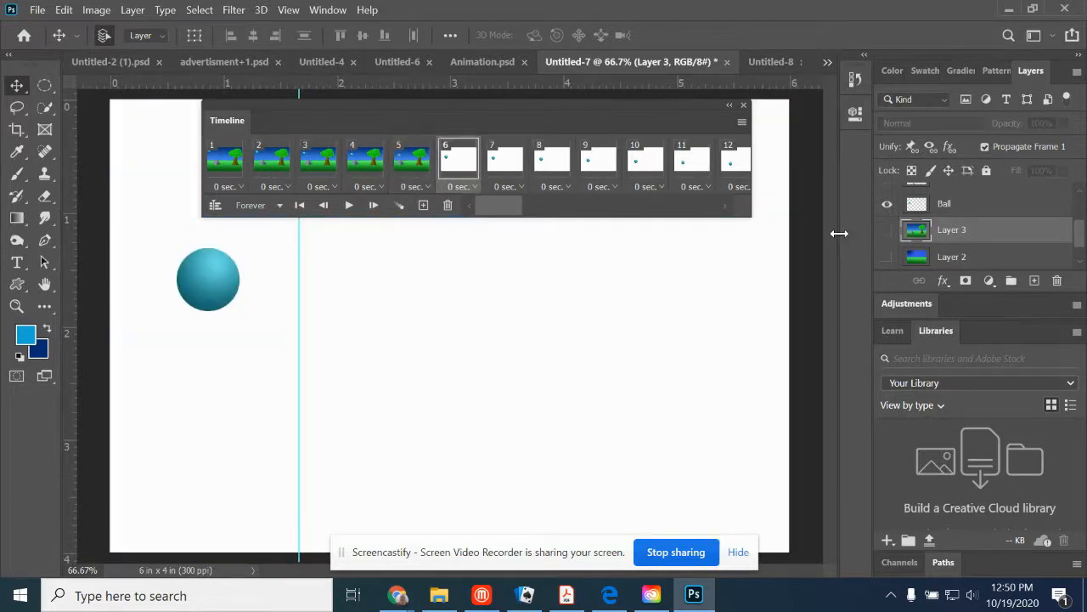
pyautogui.click(886, 230)
pyautogui.moveTo(339, 403); pyautogui.dragTo(268, 405)
pyautogui.click(411, 161)
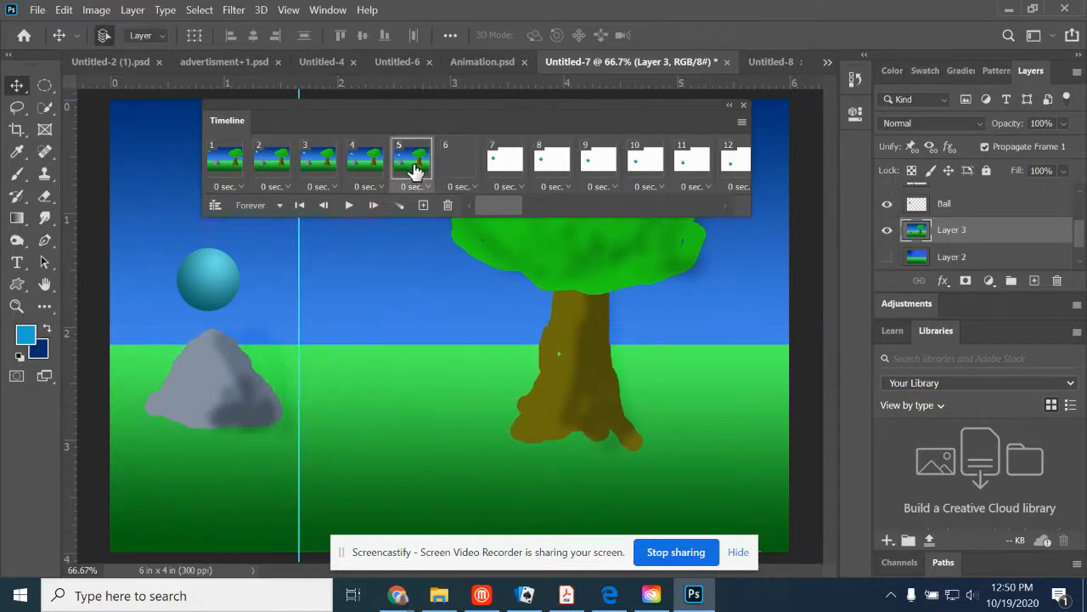
pyautogui.click(458, 163)
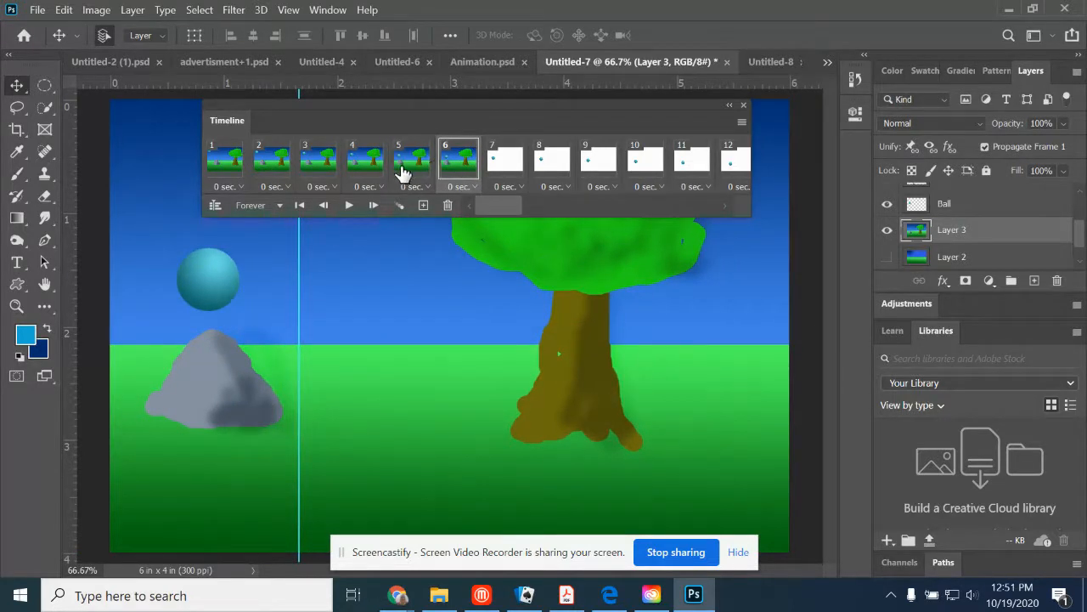
pyautogui.click(401, 165)
pyautogui.click(461, 170)
pyautogui.moveTo(299, 333); pyautogui.dragTo(284, 332)
# - Show Layer 3 in frame 7, shift it slightly further left, and move the guide to about 1.4 inches beside the rock
pyautogui.click(501, 170)
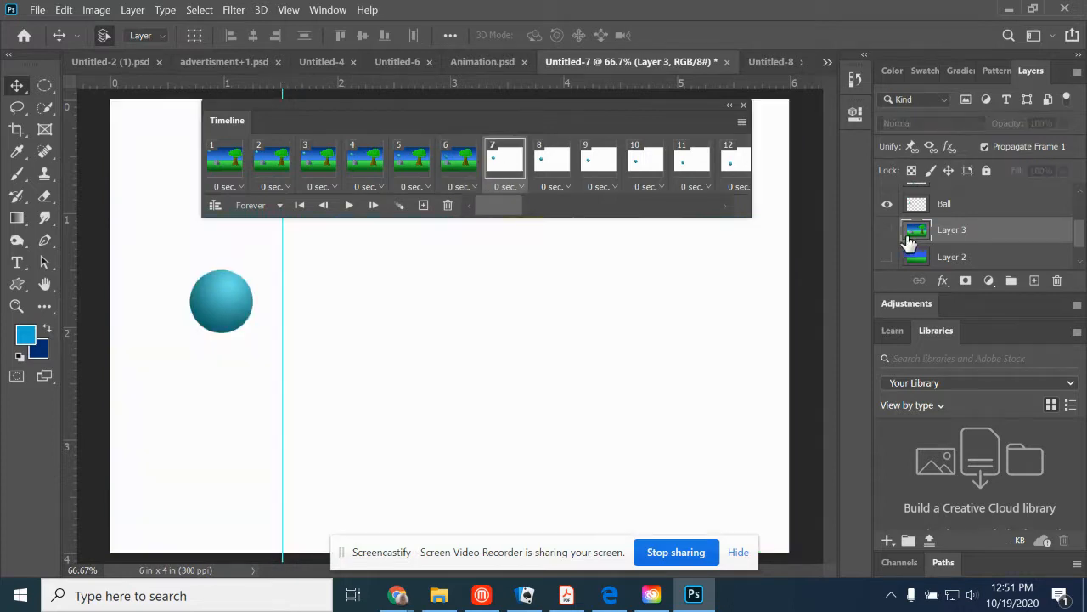
pyautogui.click(886, 229)
pyautogui.moveTo(389, 414); pyautogui.dragTo(272, 397)
# - Show Layer 3 in frame 8, shift it left, compare it with frame 7, and move the guide to the rock's new right edge
pyautogui.click(548, 162)
pyautogui.click(886, 229)
pyautogui.moveTo(463, 379); pyautogui.dragTo(331, 411)
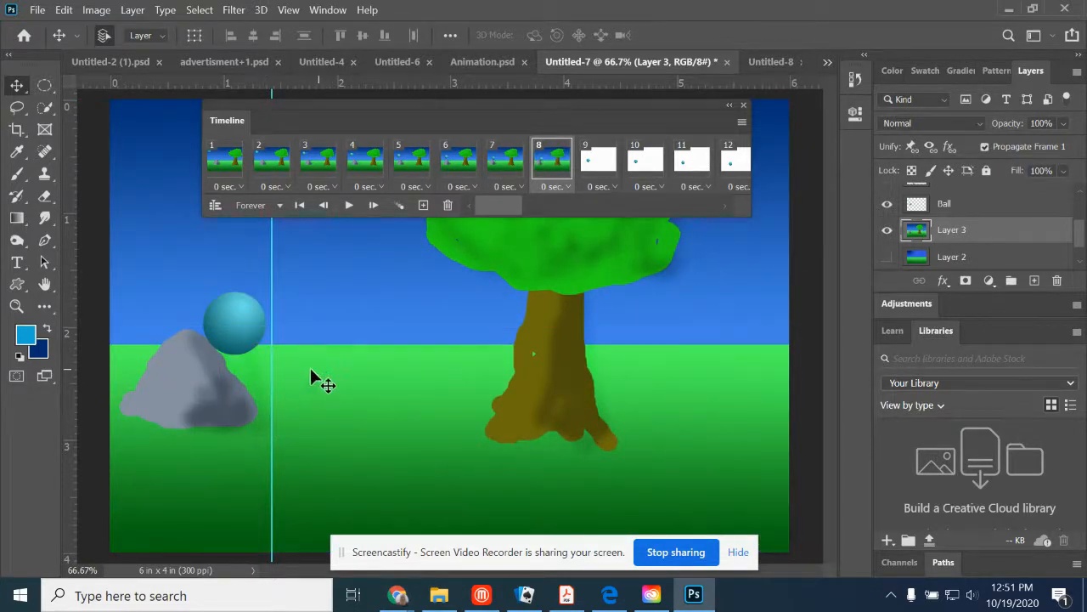
pyautogui.click(501, 162)
pyautogui.click(552, 160)
pyautogui.moveTo(271, 352); pyautogui.dragTo(256, 355)
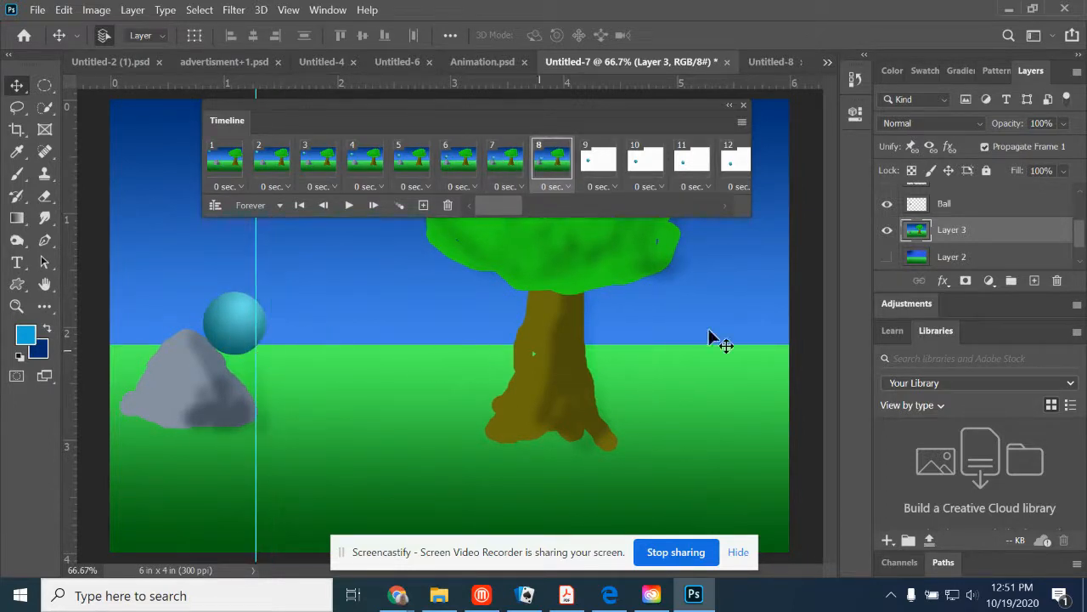
# - Show Layer 3 in frame 9, shift it further left, and set the guide at about 1.1 inches against the rock
pyautogui.click(613, 167)
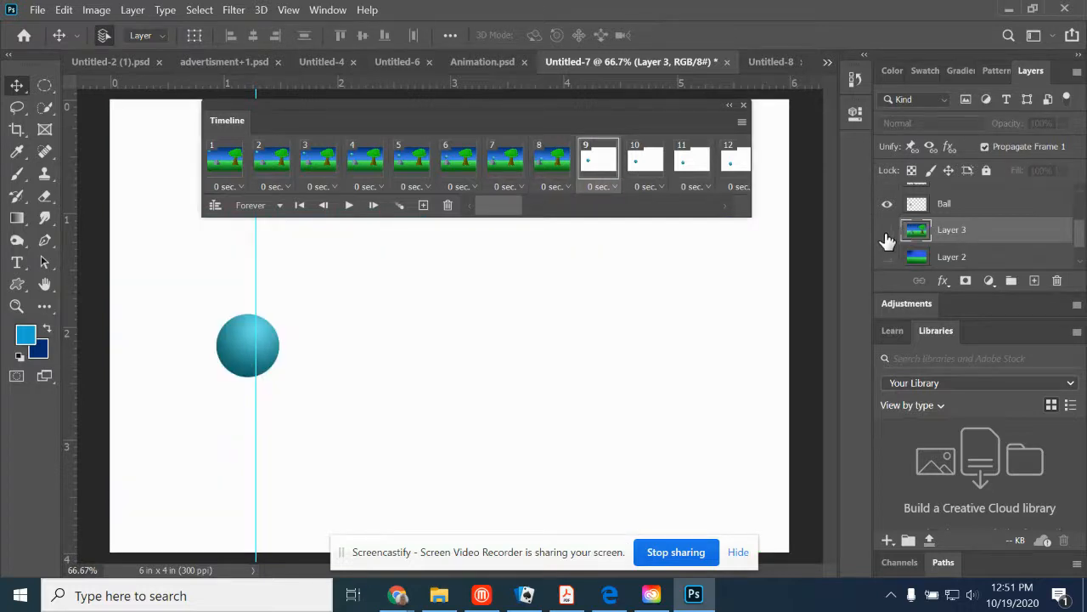
pyautogui.click(887, 229)
pyautogui.moveTo(485, 369); pyautogui.dragTo(237, 406)
# - Show Layer 3 in frame 10, shift it left, compare it with frame 9, and move the guide to the rock's right edge
pyautogui.click(639, 164)
pyautogui.click(887, 229)
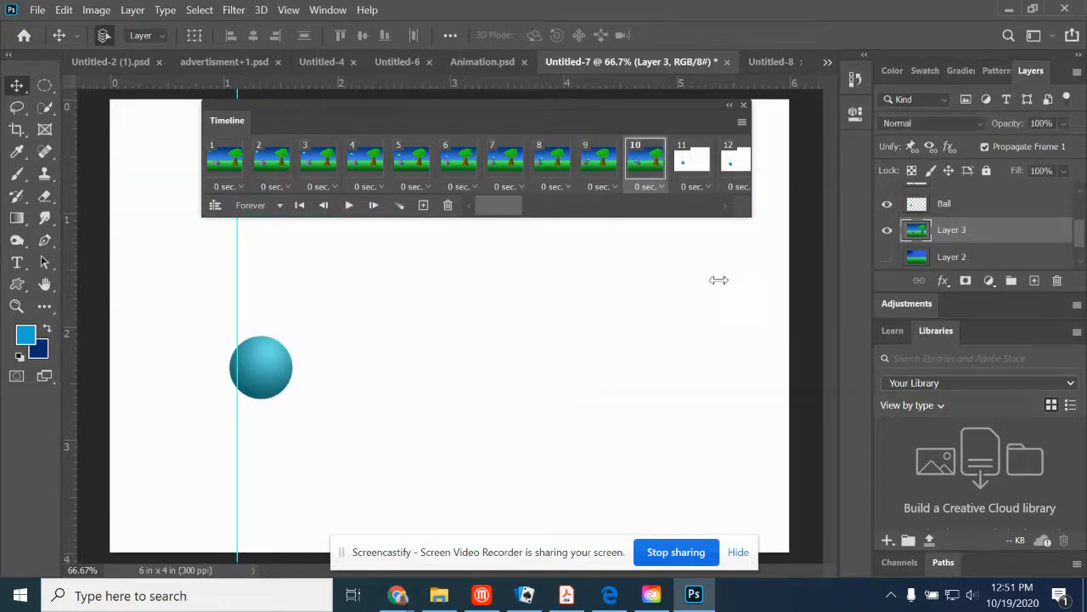
pyautogui.moveTo(530, 351); pyautogui.dragTo(422, 360)
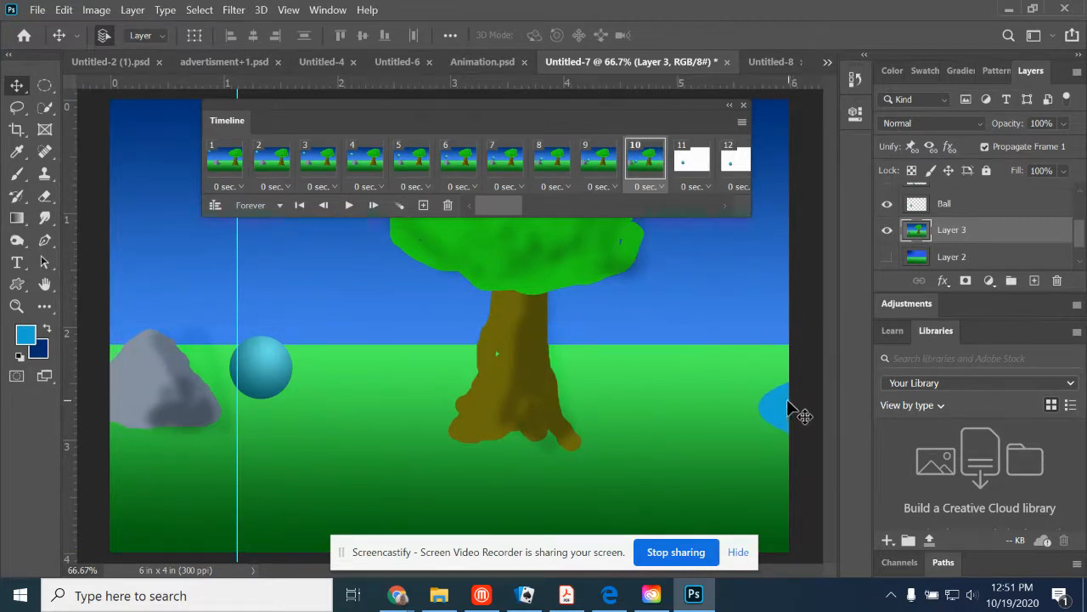
pyautogui.click(598, 166)
pyautogui.click(638, 166)
pyautogui.moveTo(237, 284); pyautogui.dragTo(220, 282)
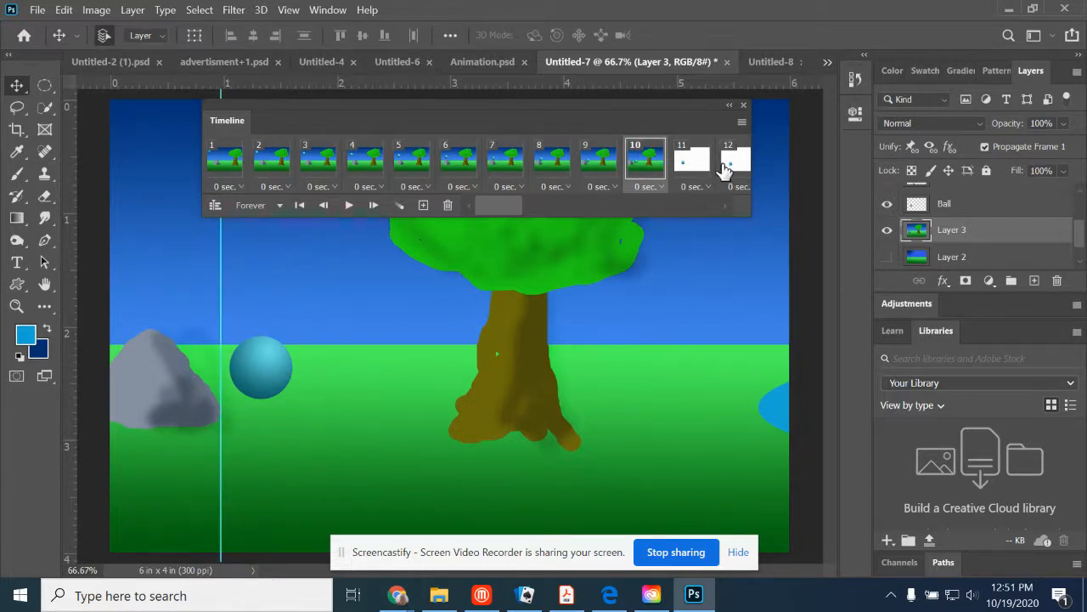
# - Show Layer 3 in frame 11, shift it left, and move the guide to the pond's left edge at about 5.5 inches
pyautogui.click(692, 160)
pyautogui.click(887, 229)
pyautogui.moveTo(509, 417); pyautogui.dragTo(348, 412)
pyautogui.moveTo(222, 324); pyautogui.dragTo(736, 357)
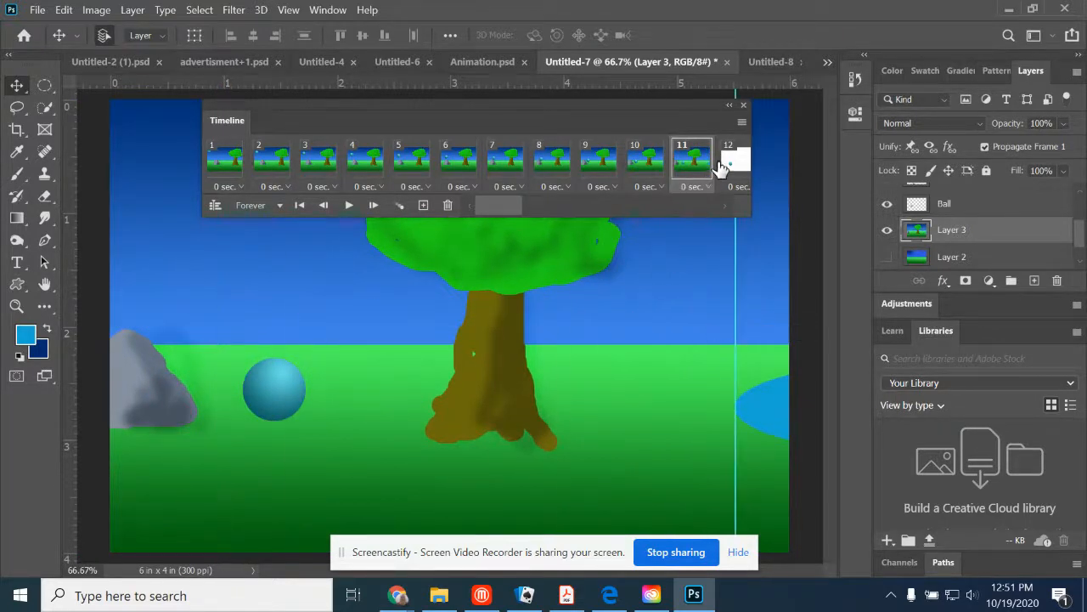
# - Show Layer 3 in frame 12, shift it left past the guide, and move the guide to the pond's left edge at about 5.2 inches
pyautogui.click(721, 167)
pyautogui.click(886, 231)
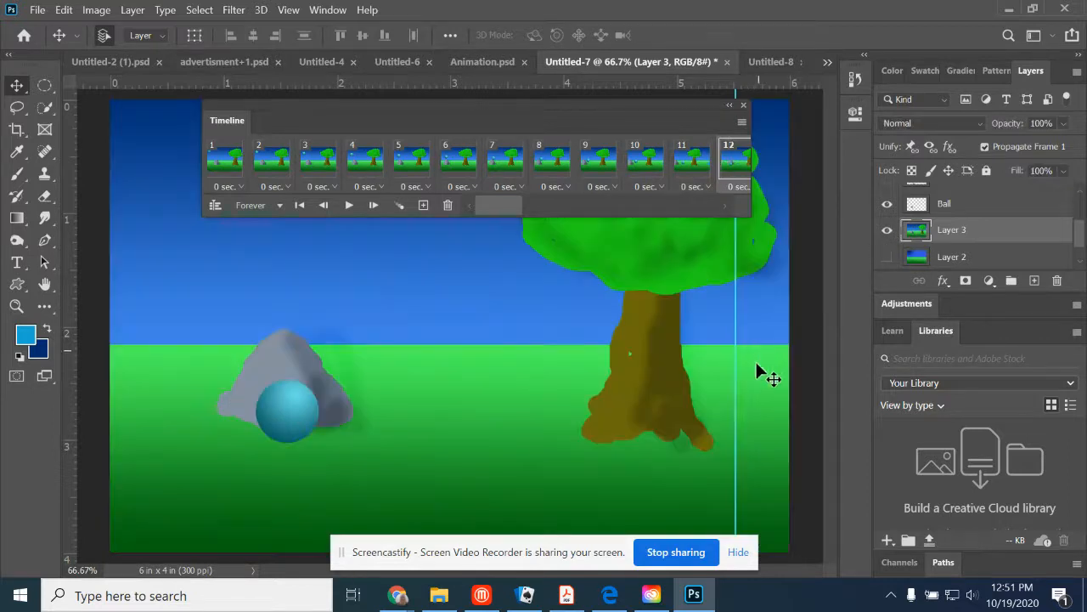
pyautogui.moveTo(704, 392); pyautogui.dragTo(514, 414)
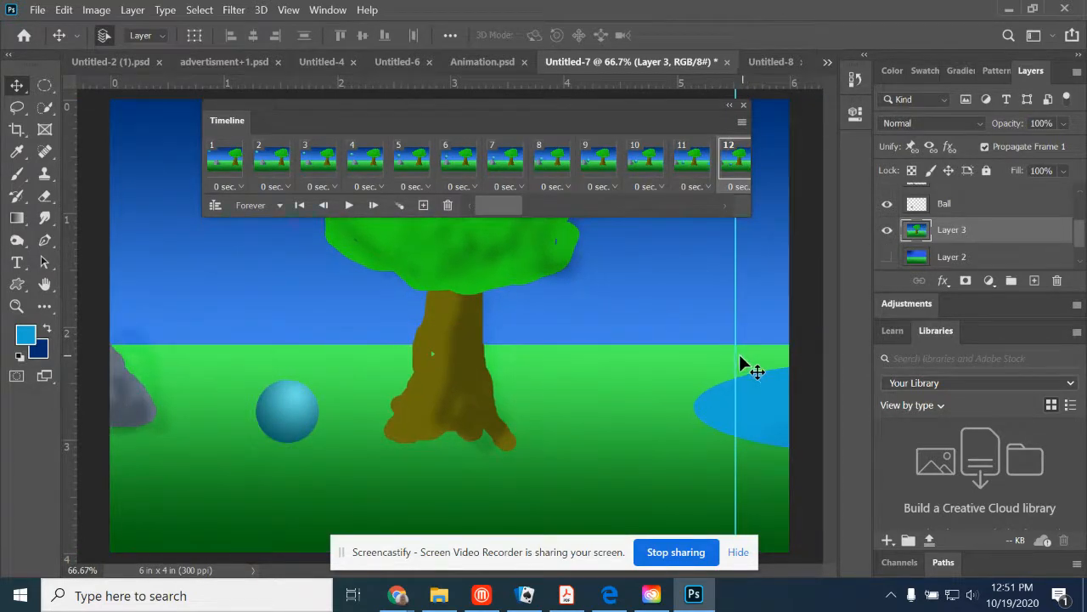
pyautogui.moveTo(735, 355); pyautogui.dragTo(696, 354)
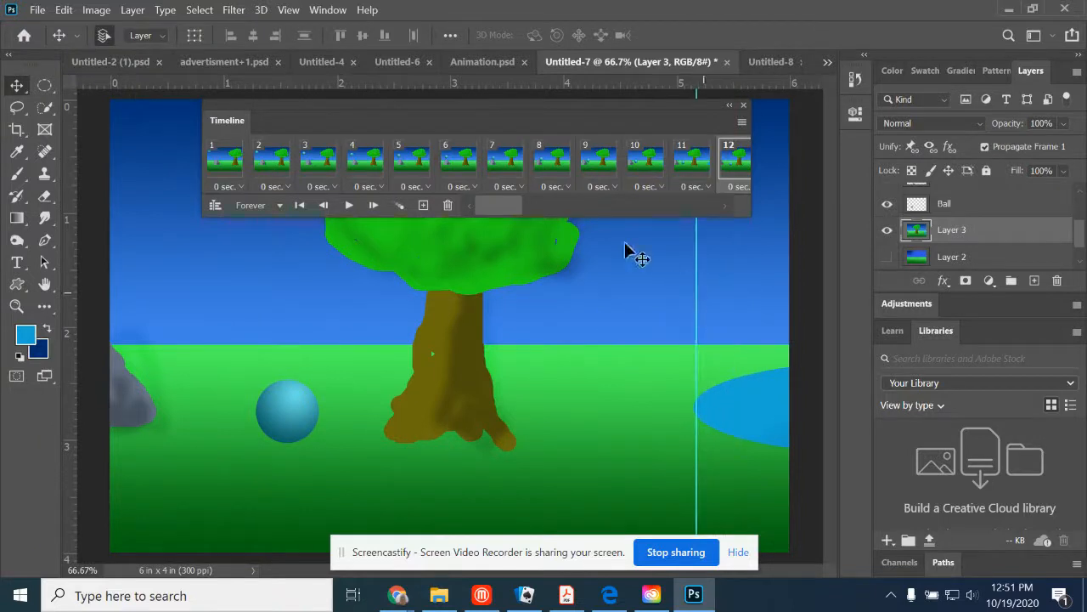
# - Show Layer 3 in frame 13, shift it left past frame 12's position, and move the guide to the pond's left edge at about 4.9 inches
pyautogui.moveTo(506, 212); pyautogui.dragTo(554, 207)
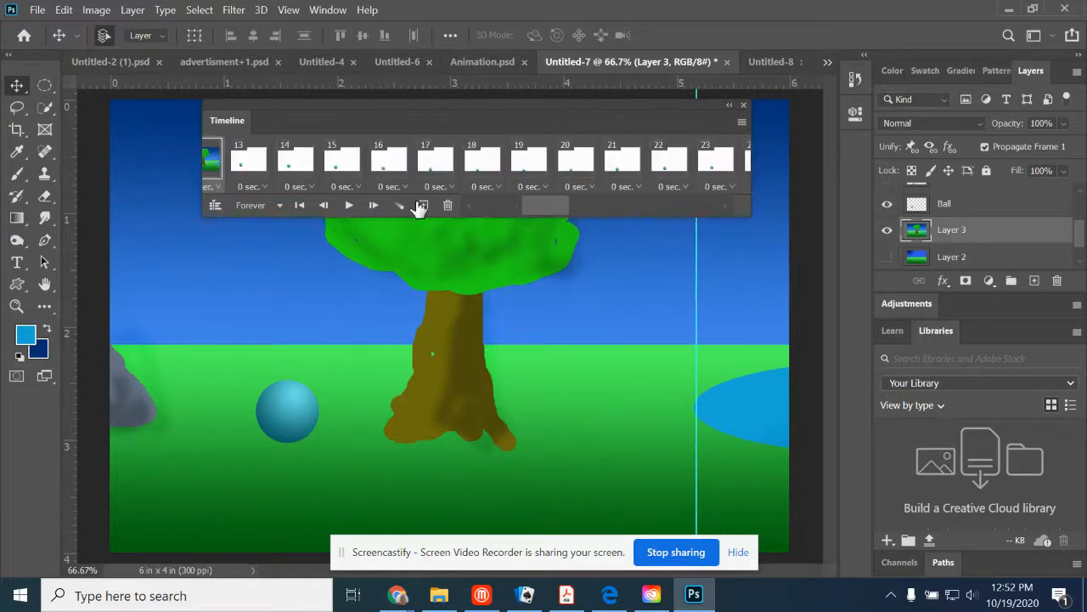
pyautogui.click(249, 162)
pyautogui.click(887, 230)
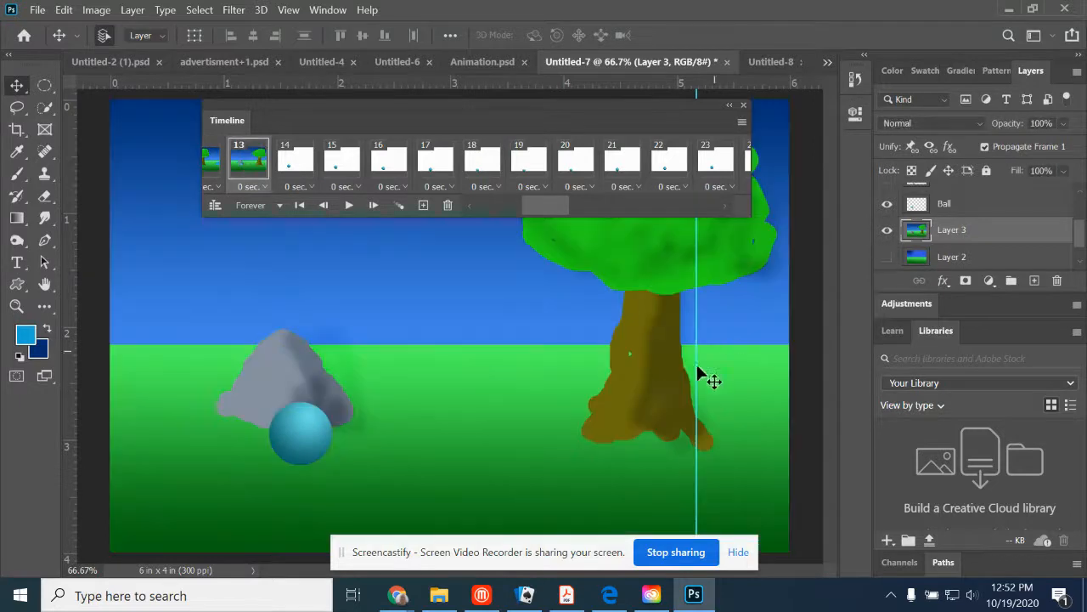
pyautogui.moveTo(662, 386); pyautogui.dragTo(411, 389)
pyautogui.click(207, 174)
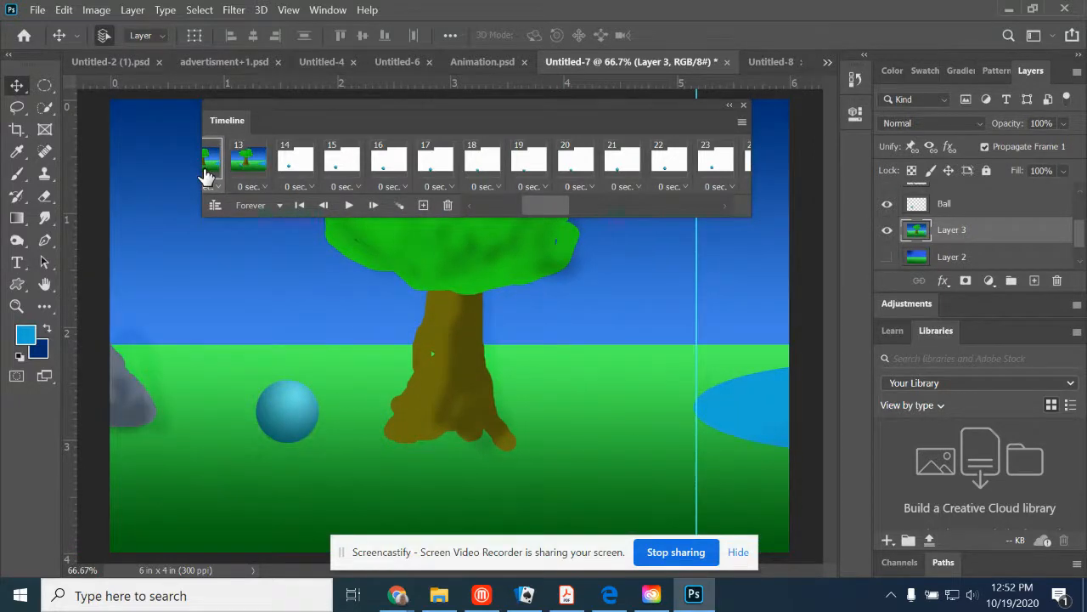
pyautogui.click(246, 163)
pyautogui.moveTo(660, 417); pyautogui.dragTo(685, 423)
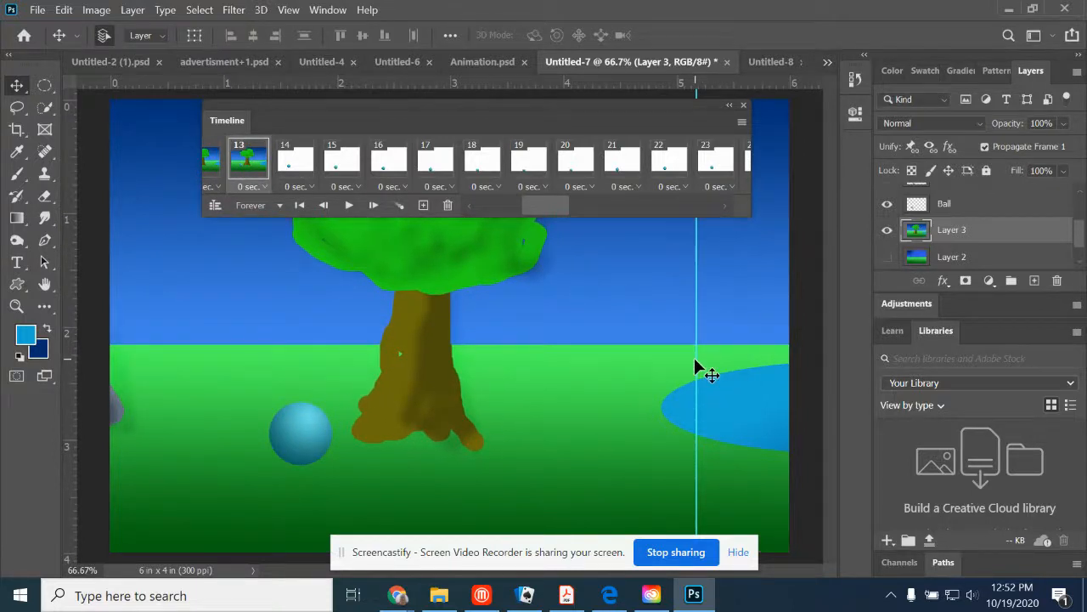
pyautogui.moveTo(697, 361); pyautogui.dragTo(664, 362)
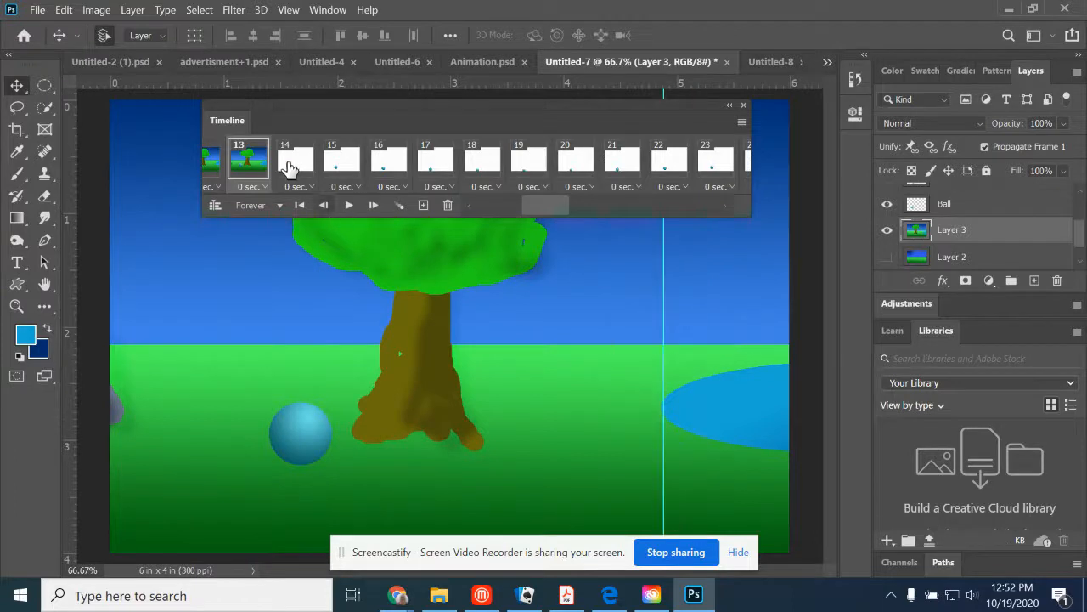
# - Show Layer 3 in frame 14 and shift it left until the pond's left edge sits at about 4.4 inches
pyautogui.click(289, 163)
pyautogui.click(887, 229)
pyautogui.moveTo(743, 394); pyautogui.dragTo(463, 398)
# - Show Layer 3 in frame 15, shift it left, compare it with frame 14, and move the guide to the pond's left edge at about 4.2 inches
pyautogui.click(359, 161)
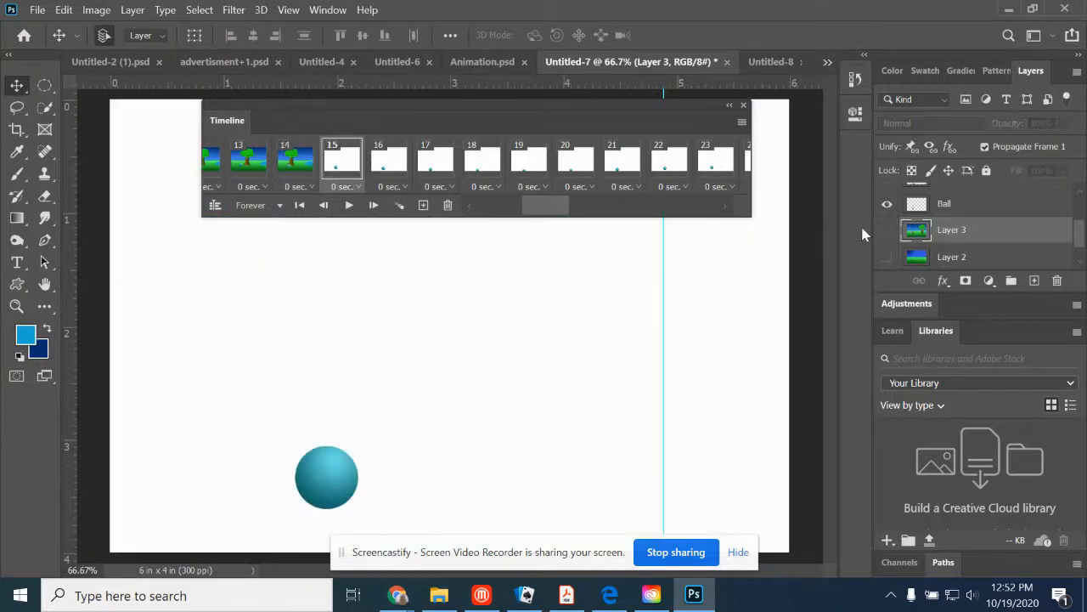
pyautogui.click(886, 229)
pyautogui.moveTo(650, 389); pyautogui.dragTo(342, 382)
pyautogui.click(301, 173)
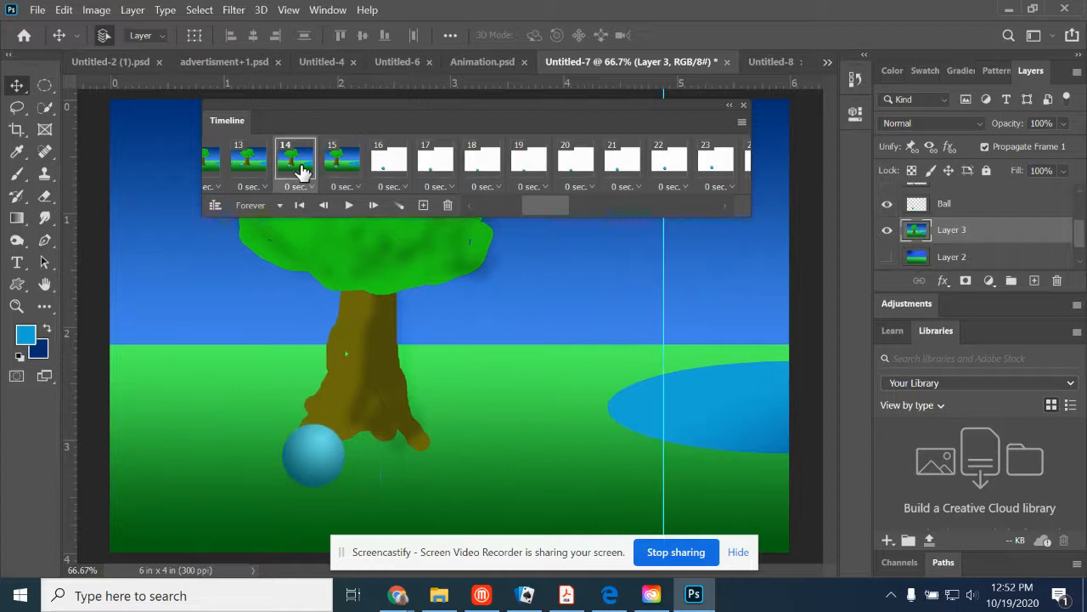
pyautogui.click(338, 169)
pyautogui.moveTo(661, 305); pyautogui.dragTo(583, 323)
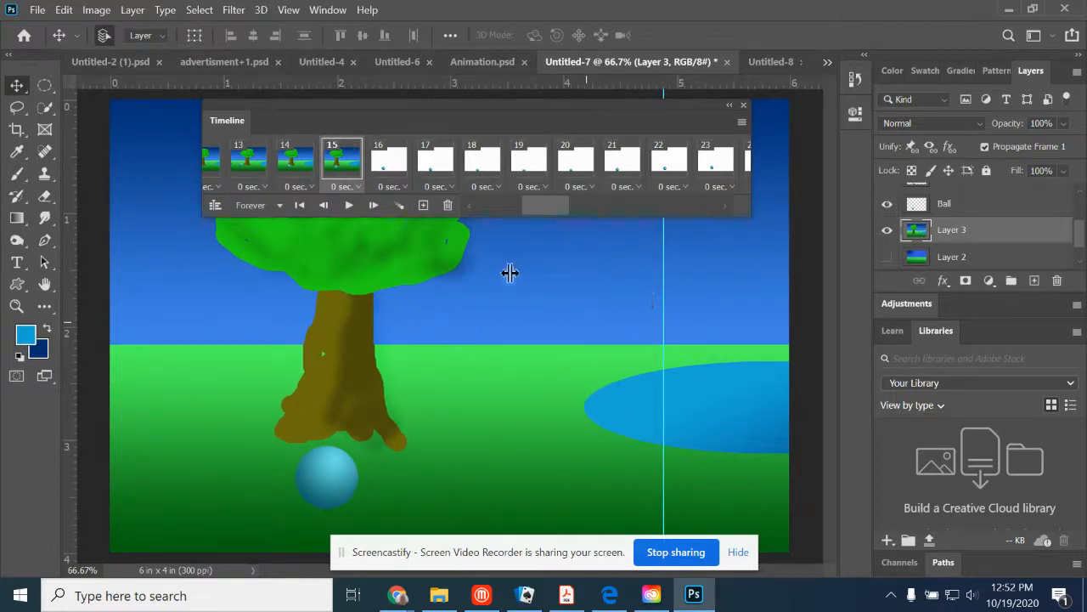
# - Show Layer 3 in frame 16 and shift it left past the guide, with the pond's left edge at about 3.7 inches
pyautogui.click(378, 158)
pyautogui.click(886, 230)
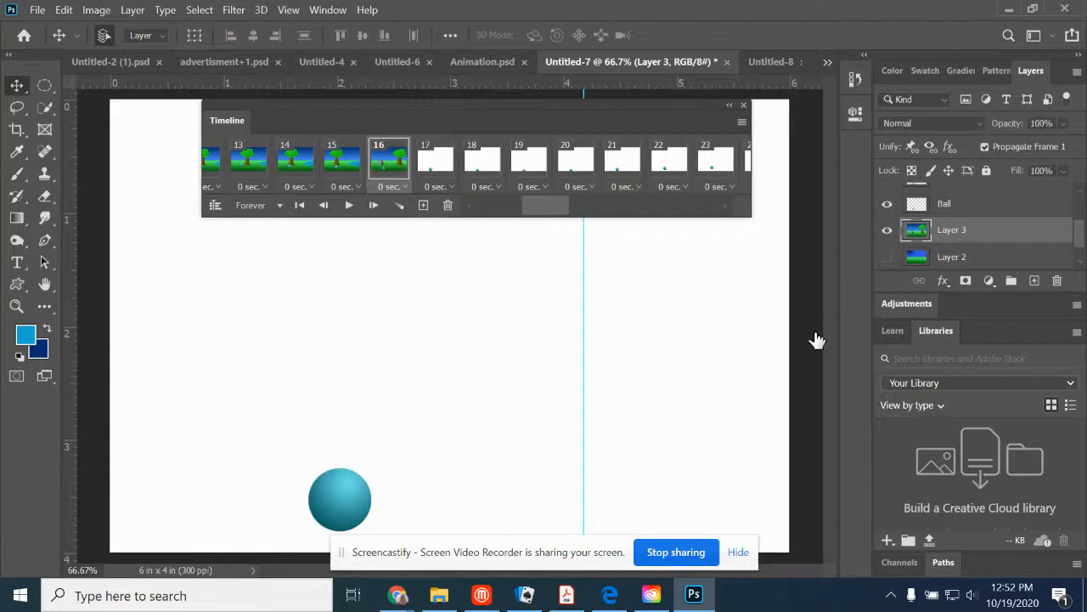
pyautogui.moveTo(643, 382); pyautogui.dragTo(392, 368)
# - Show Layer 3 in frame 17, shift it left of its frame 16 position, and move the guide to the pond's left edge at about 3.5 inches
pyautogui.click(439, 161)
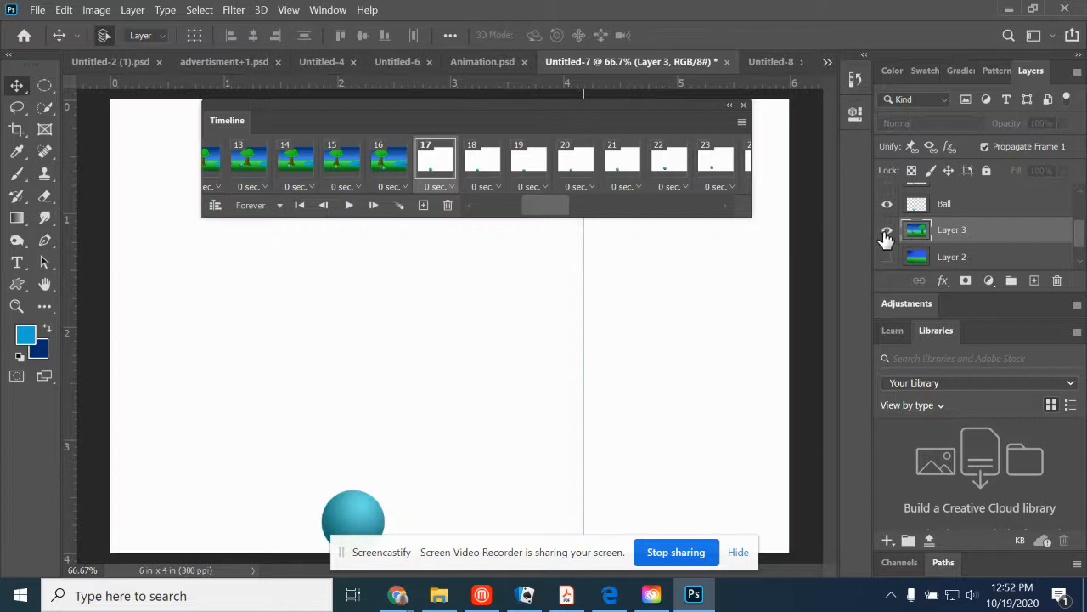
pyautogui.click(887, 229)
pyautogui.moveTo(707, 365); pyautogui.dragTo(276, 379)
pyautogui.click(388, 166)
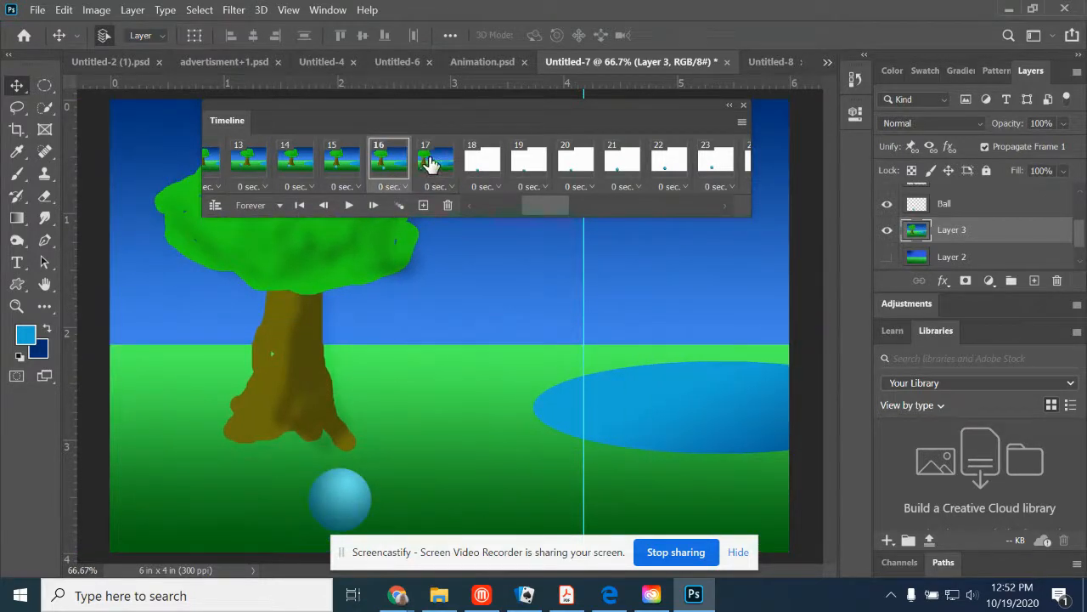
pyautogui.click(430, 163)
pyautogui.moveTo(535, 409); pyautogui.dragTo(581, 420)
pyautogui.moveTo(585, 339); pyautogui.dragTo(513, 341)
# - Show Layer 3 in frame 18, shift it left past the guide, and move the guide to the pond's left edge at about 3.2 inches
pyautogui.click(482, 160)
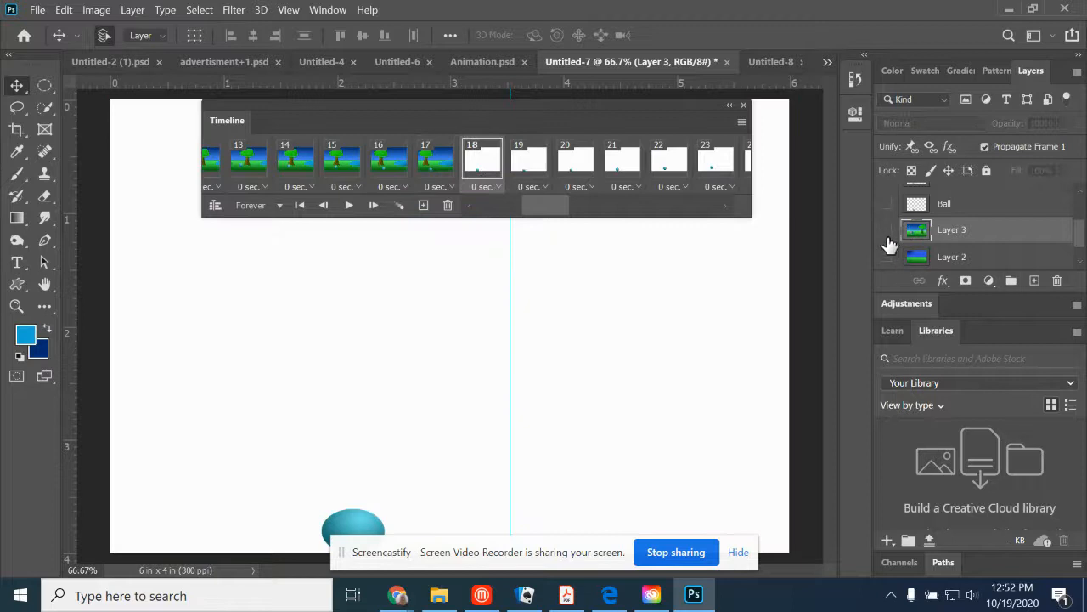
pyautogui.click(887, 231)
pyautogui.moveTo(764, 349); pyautogui.dragTo(305, 366)
pyautogui.moveTo(636, 398); pyautogui.dragTo(569, 396)
pyautogui.moveTo(514, 333); pyautogui.dragTo(481, 331)
# - Show Layer 3 in frame 19 and shift it left past the guide, with the pond's left edge at about 2.9 inches
pyautogui.click(529, 158)
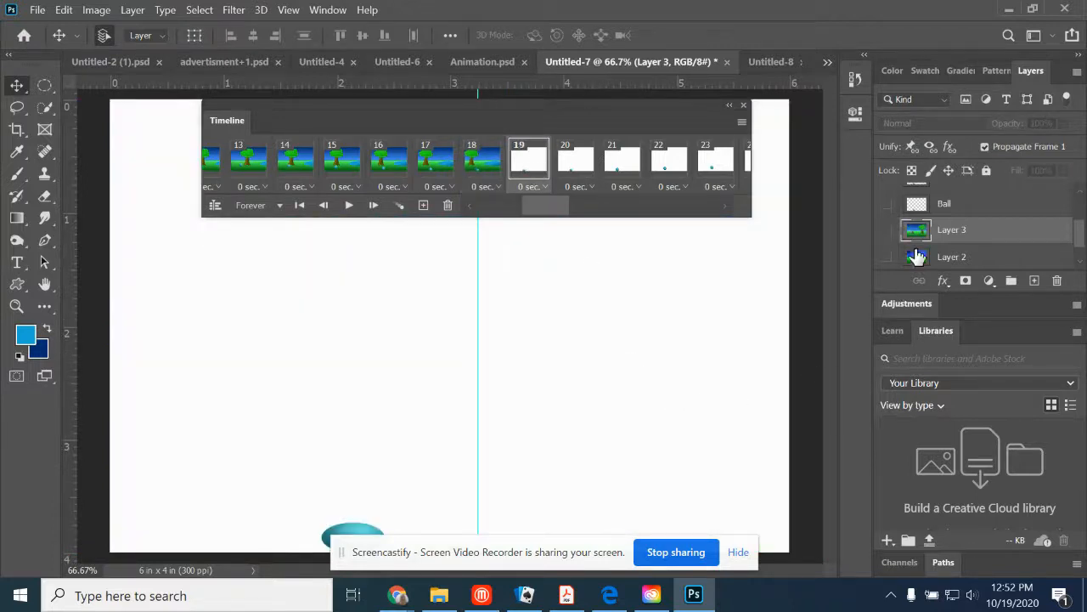
pyautogui.click(885, 232)
pyautogui.moveTo(668, 421); pyautogui.dragTo(314, 401)
pyautogui.moveTo(663, 400); pyautogui.dragTo(575, 397)
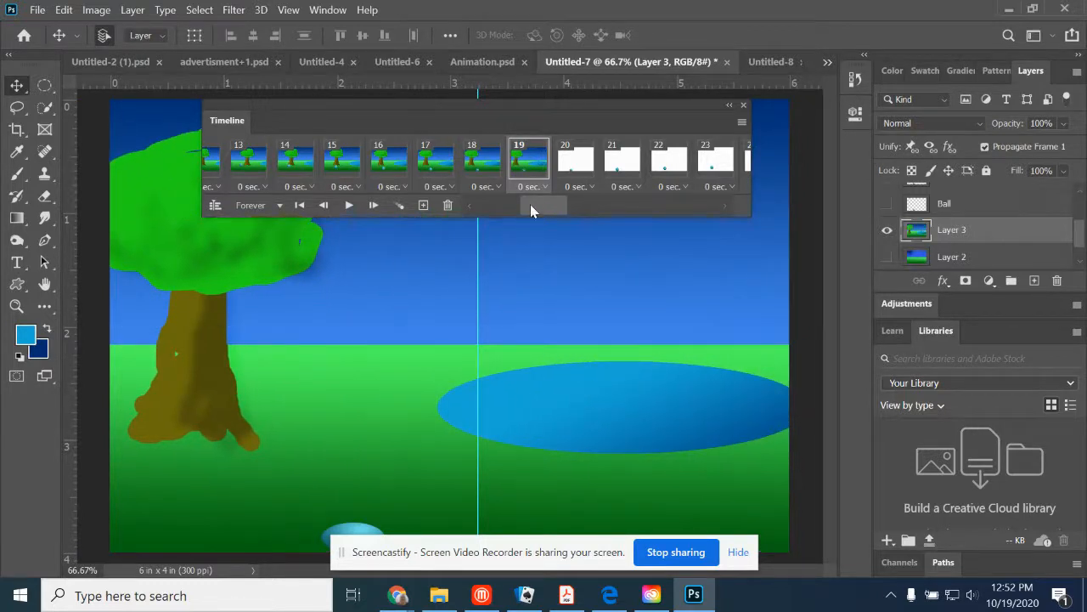
# - Return to frame 1, move the timeline clear of the scene, and play the animation to check the scrolling background, stopping it after the finished frames
pyautogui.moveTo(543, 205); pyautogui.dragTo(386, 217)
pyautogui.click(223, 167)
pyautogui.moveTo(309, 102); pyautogui.dragTo(502, 15)
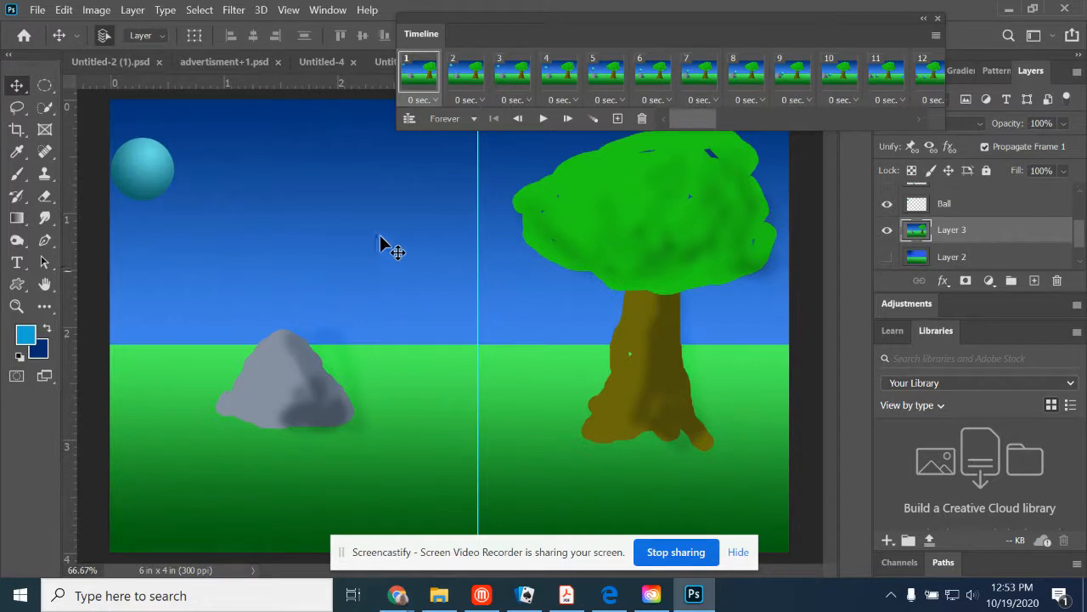
pyautogui.click(543, 123)
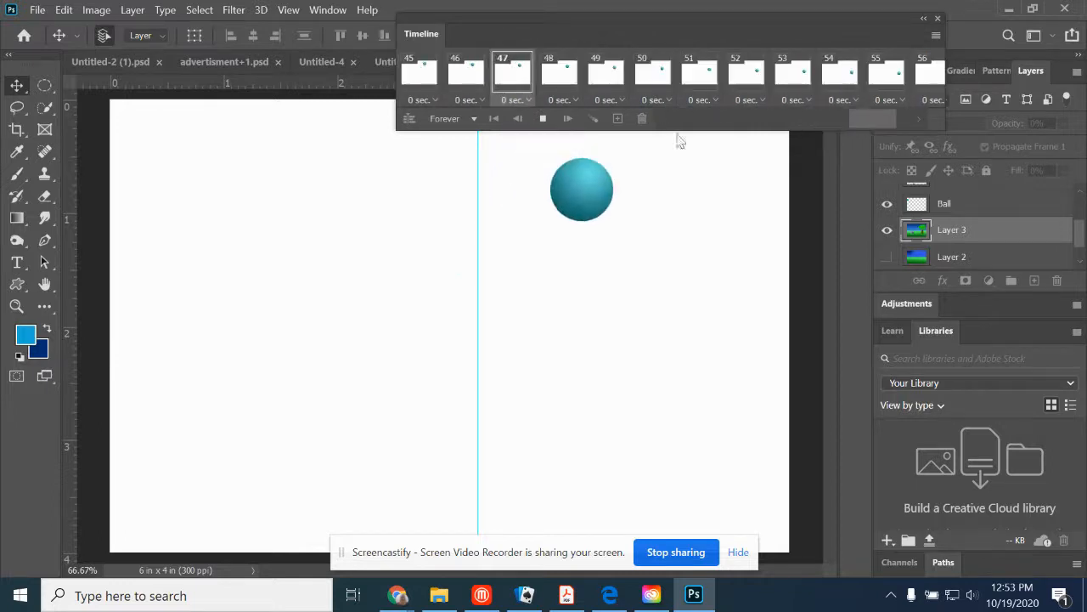
pyautogui.click(542, 119)
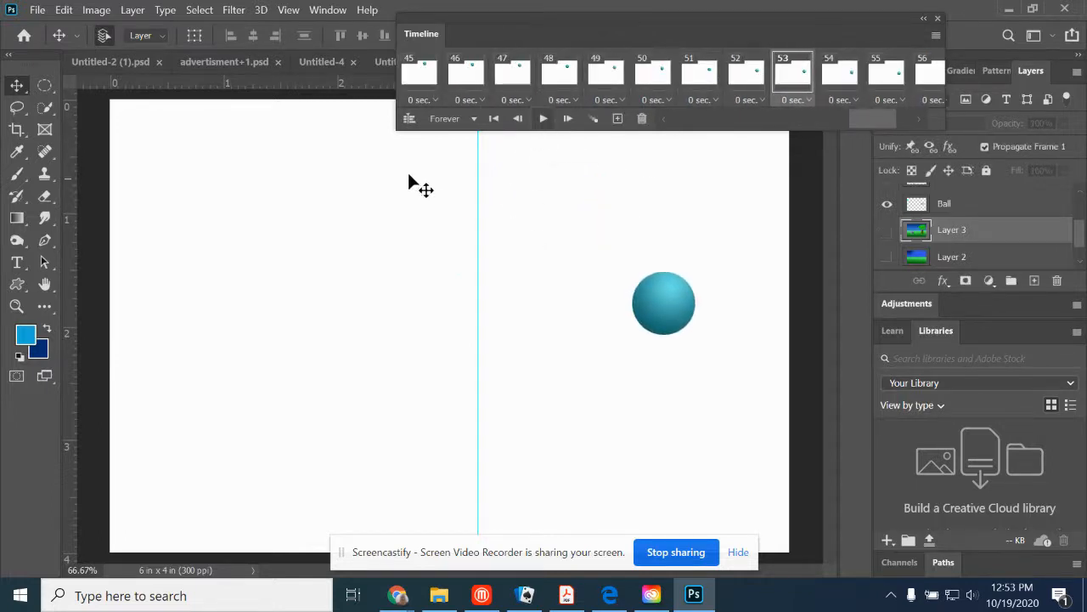